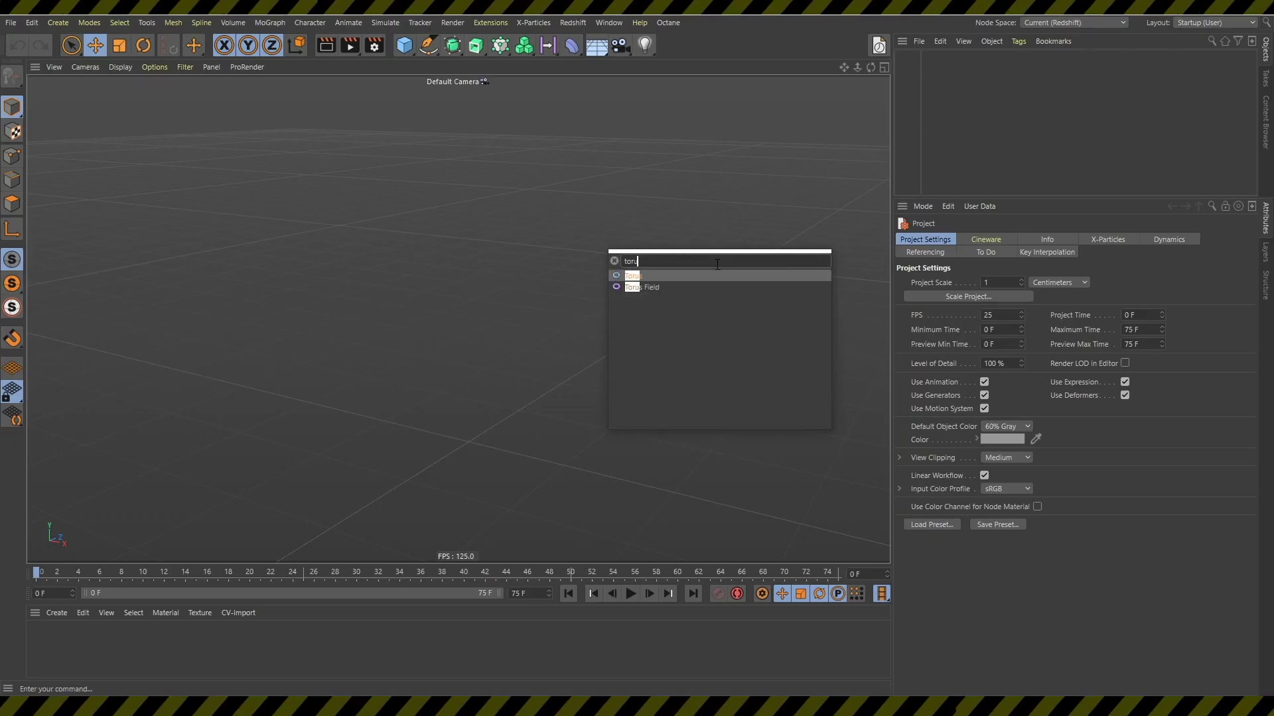
Add a torus and thin its pipe radius to 21.474 cm.
key("Return")
middle_click_drag(703, 371, 682, 287, "alt")
right_click_drag(682, 287, 687, 356, "alt")
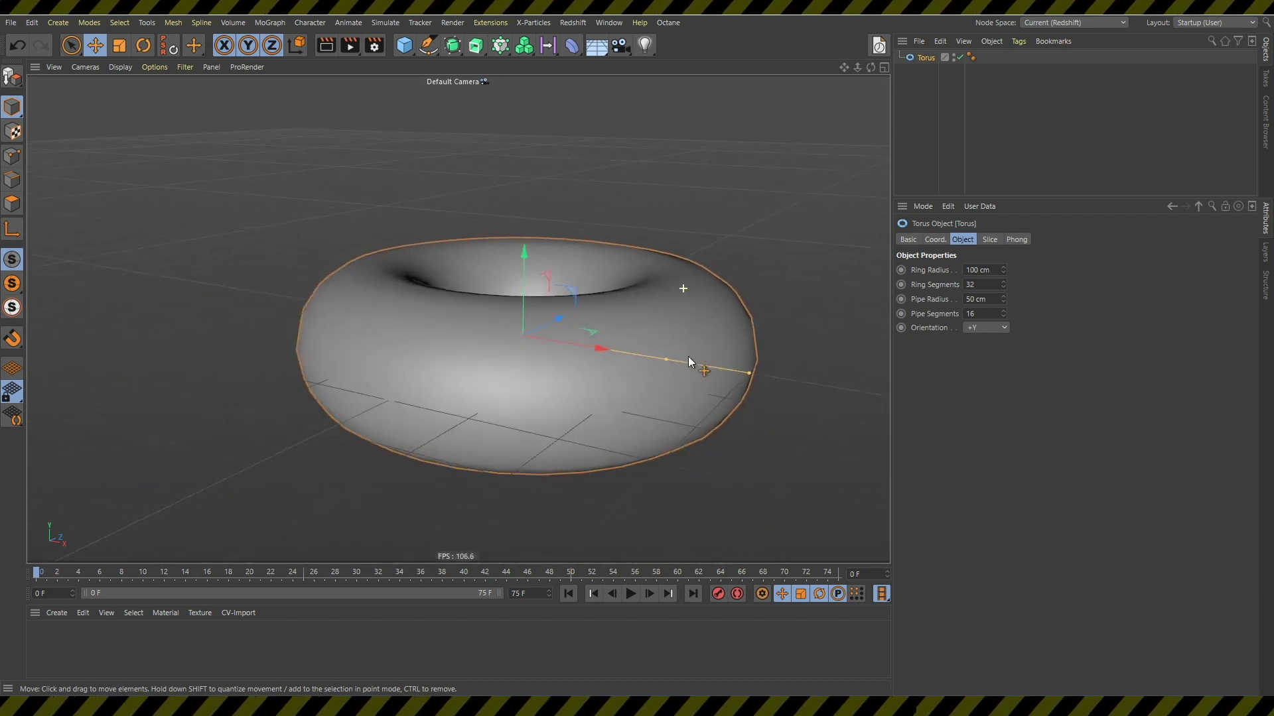
mouse_move(687, 356)
left_mouse_down("alt")
mouse_move(744, 360)
mouse_move(695, 350)
left_mouse_up("alt")
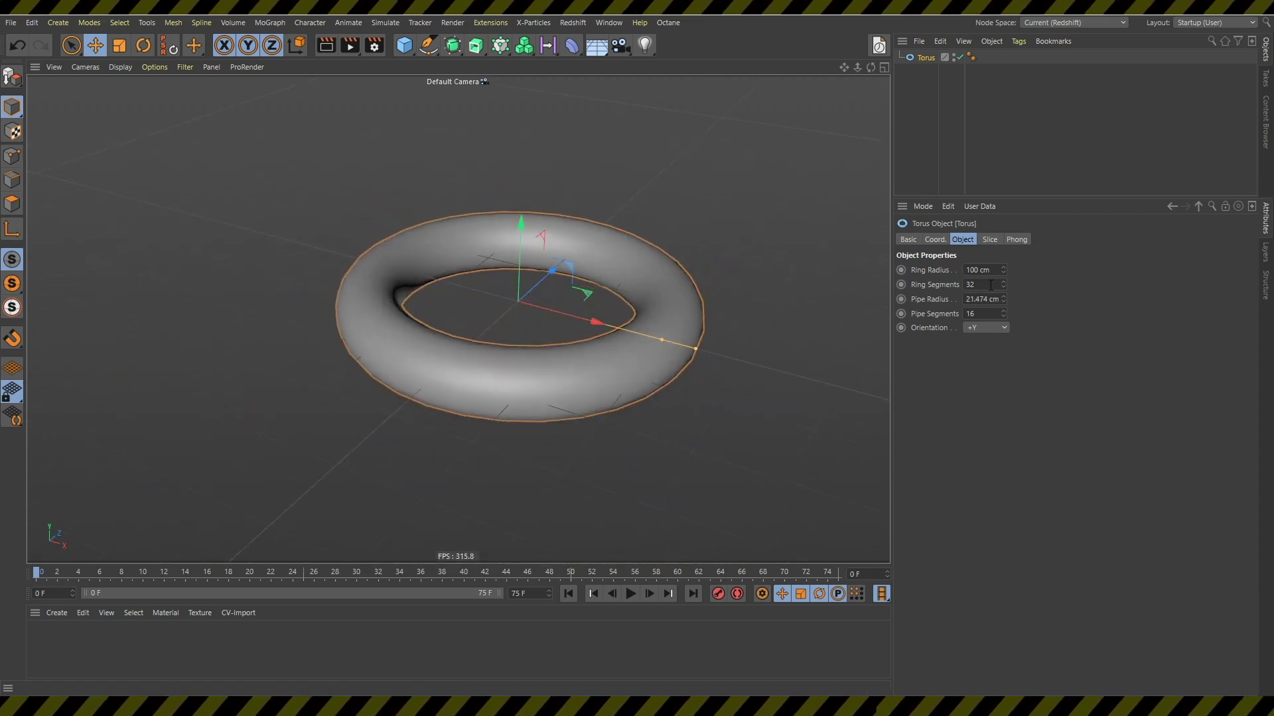
Give the torus 6 ring and 6 pipe segments and set its orientation to +X.
type("6")
key("Return")
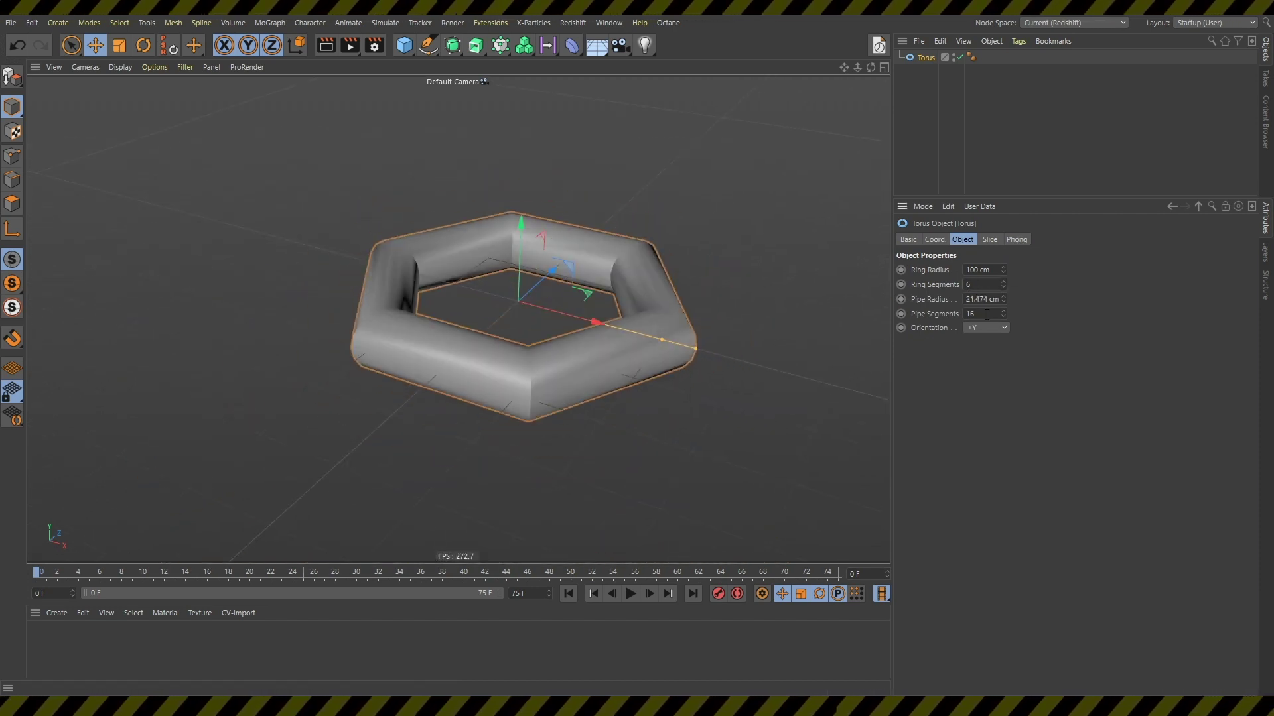
type("6")
key("Return")
left_click(988, 327)
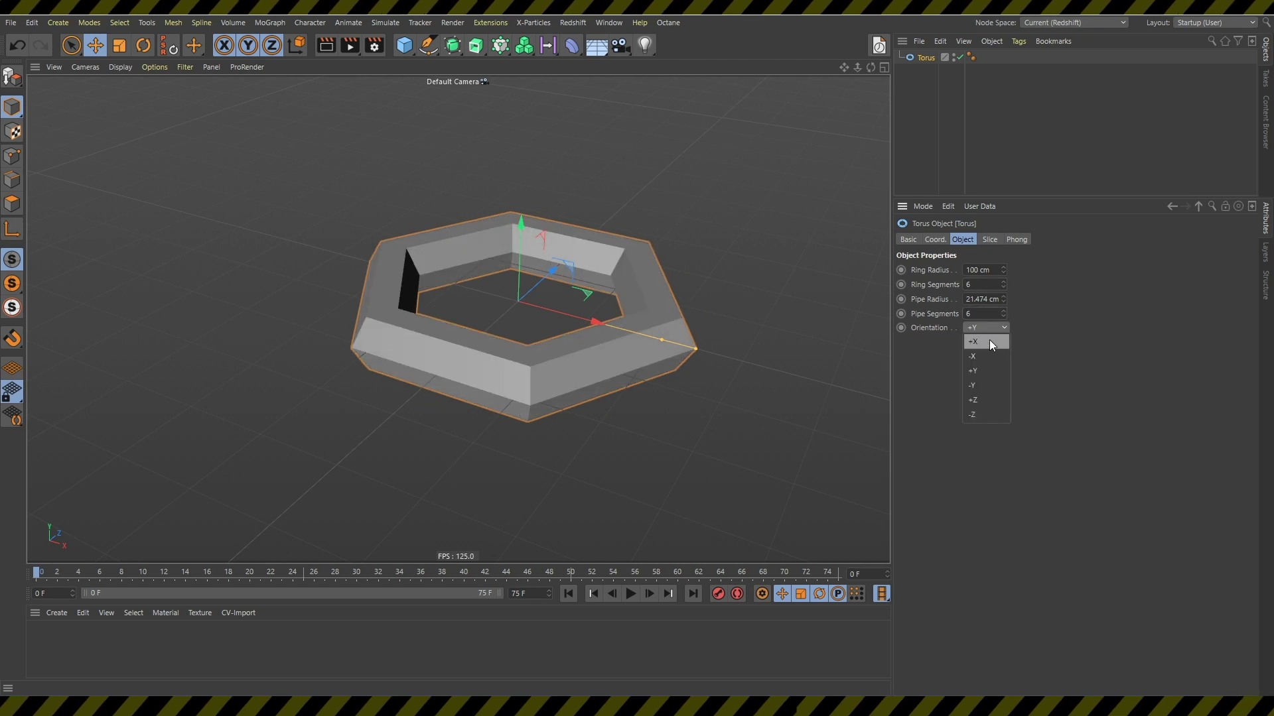
left_click(989, 341)
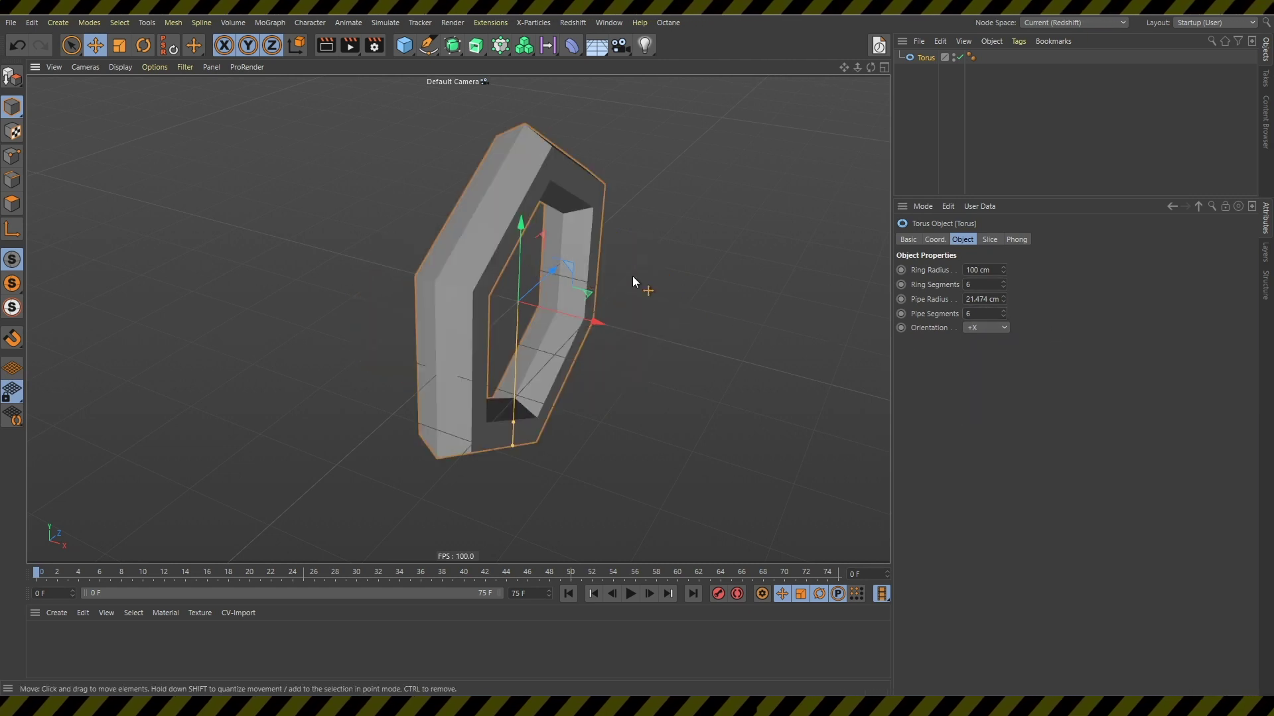
left_click_drag(631, 276, 485, 235, "alt")
scroll(577, 234, "down", 3)
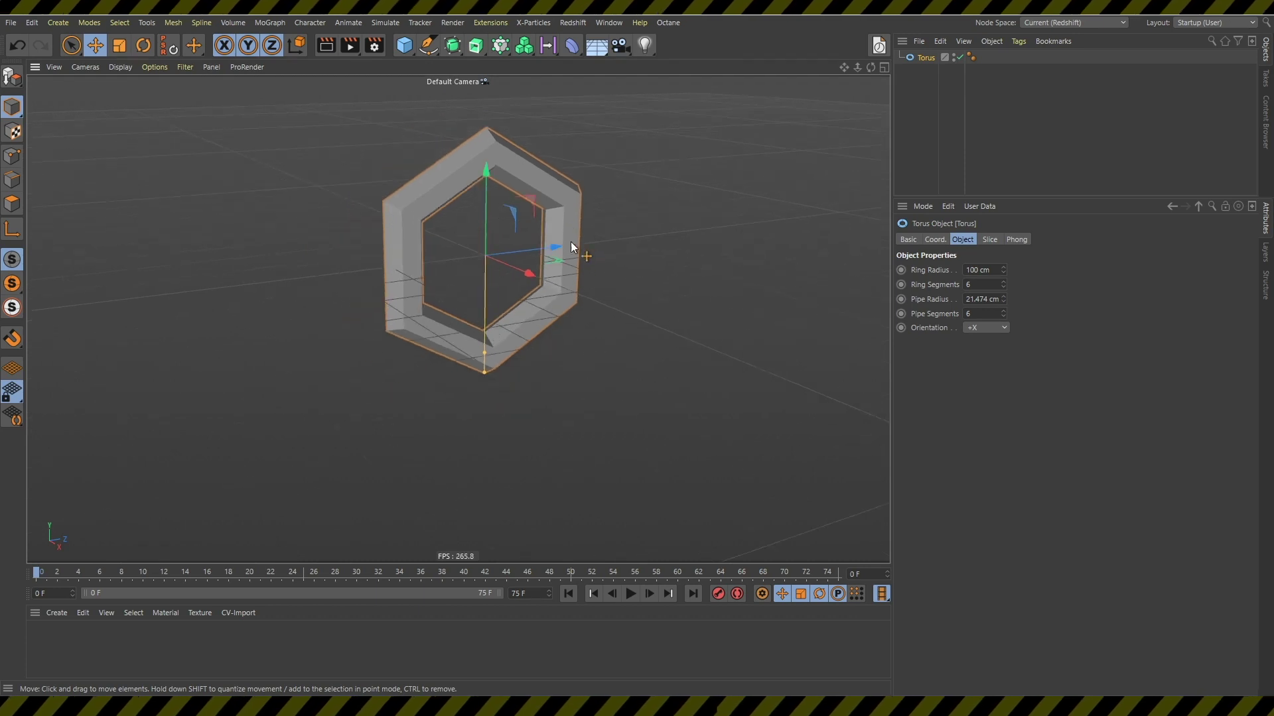
left_click_drag(574, 243, 874, 95, "alt")
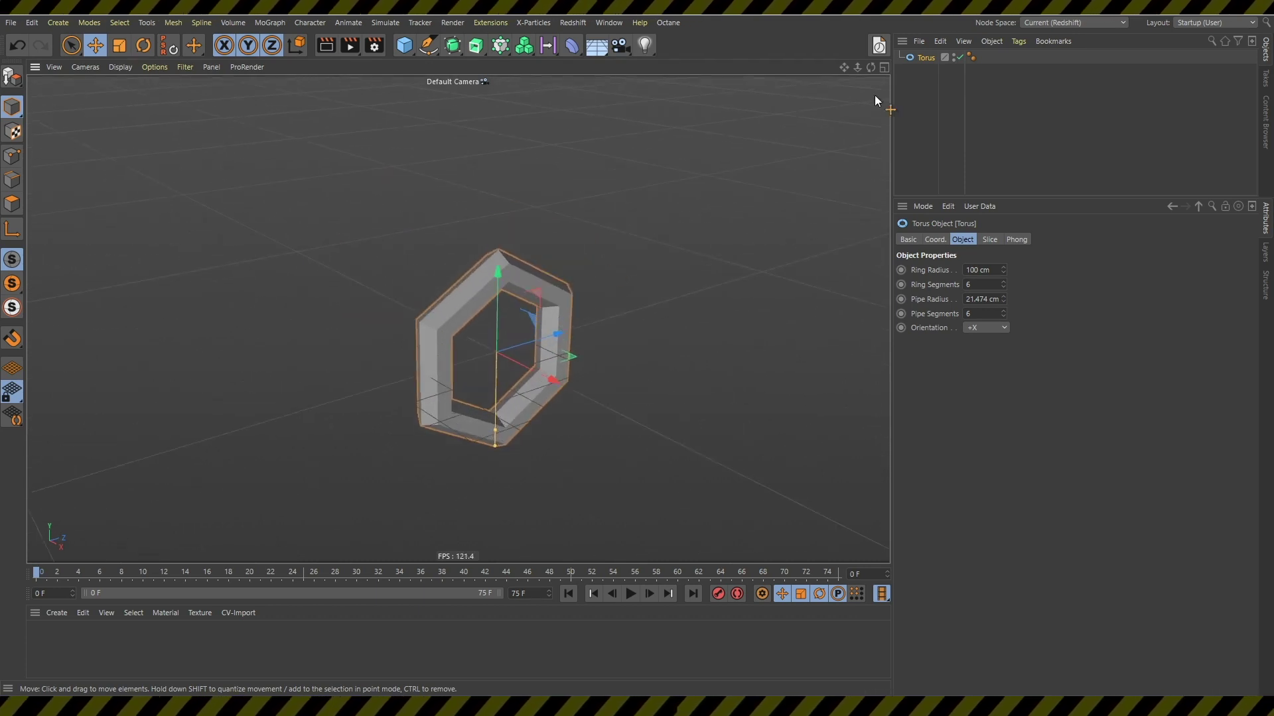
Wrap the torus in a Cloner set to Linear mode.
key("shift+c")
type("cloner")
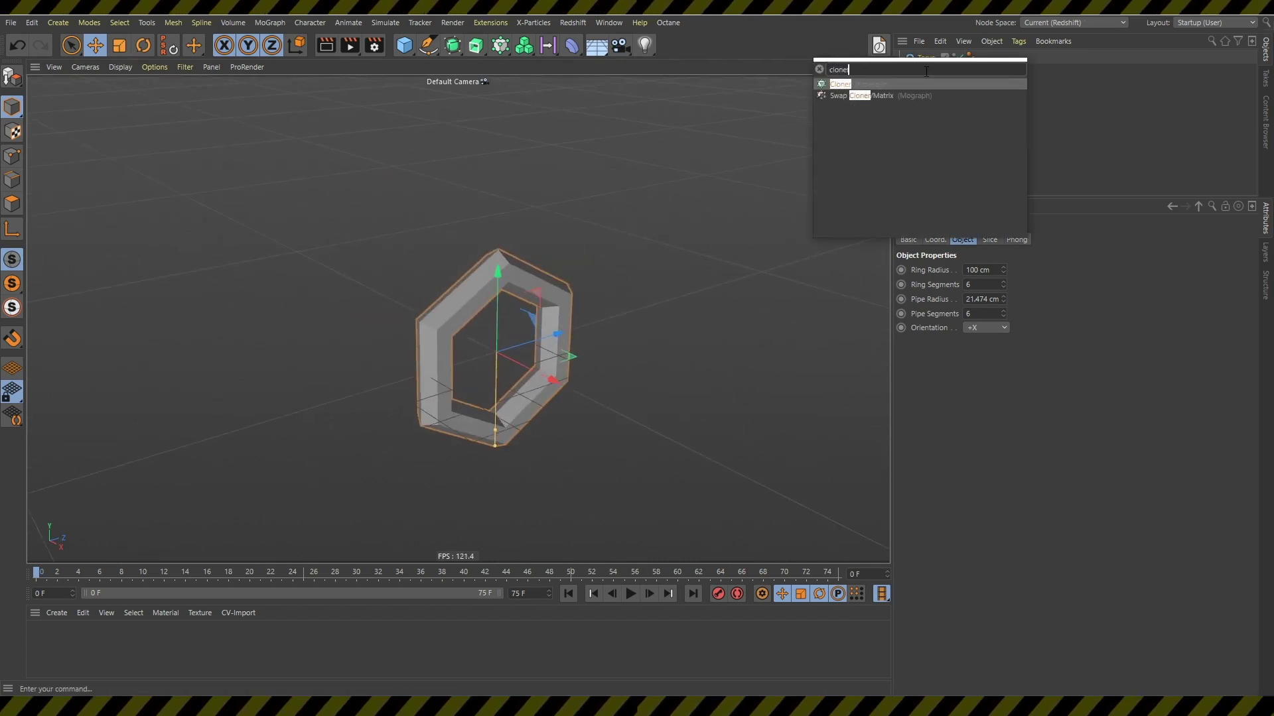
key("Return")
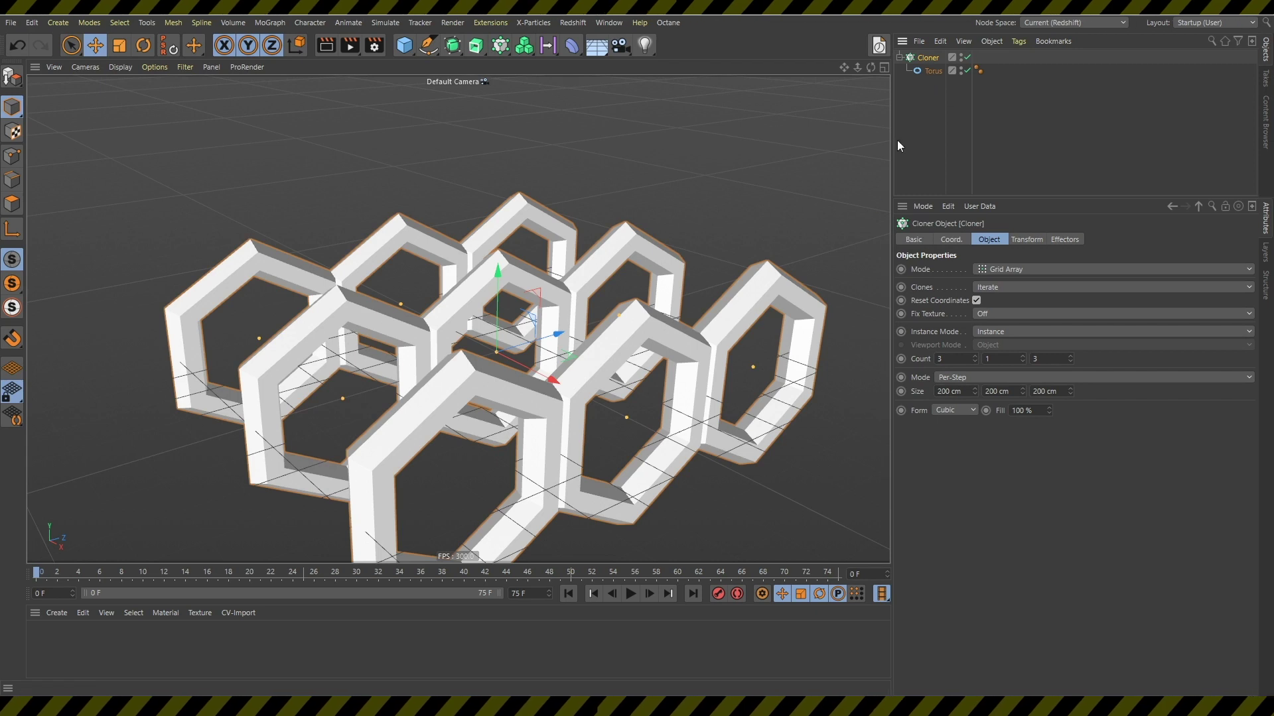
scroll(680, 307, "down", 3)
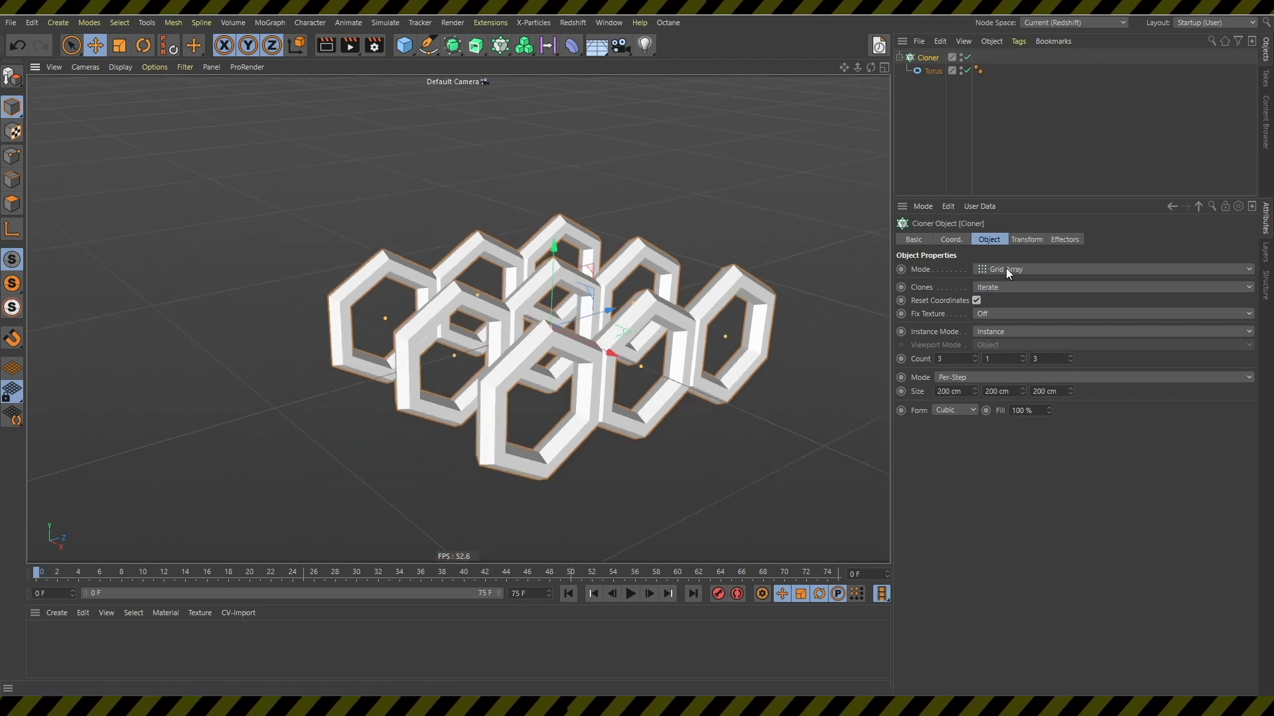
left_click(1006, 268)
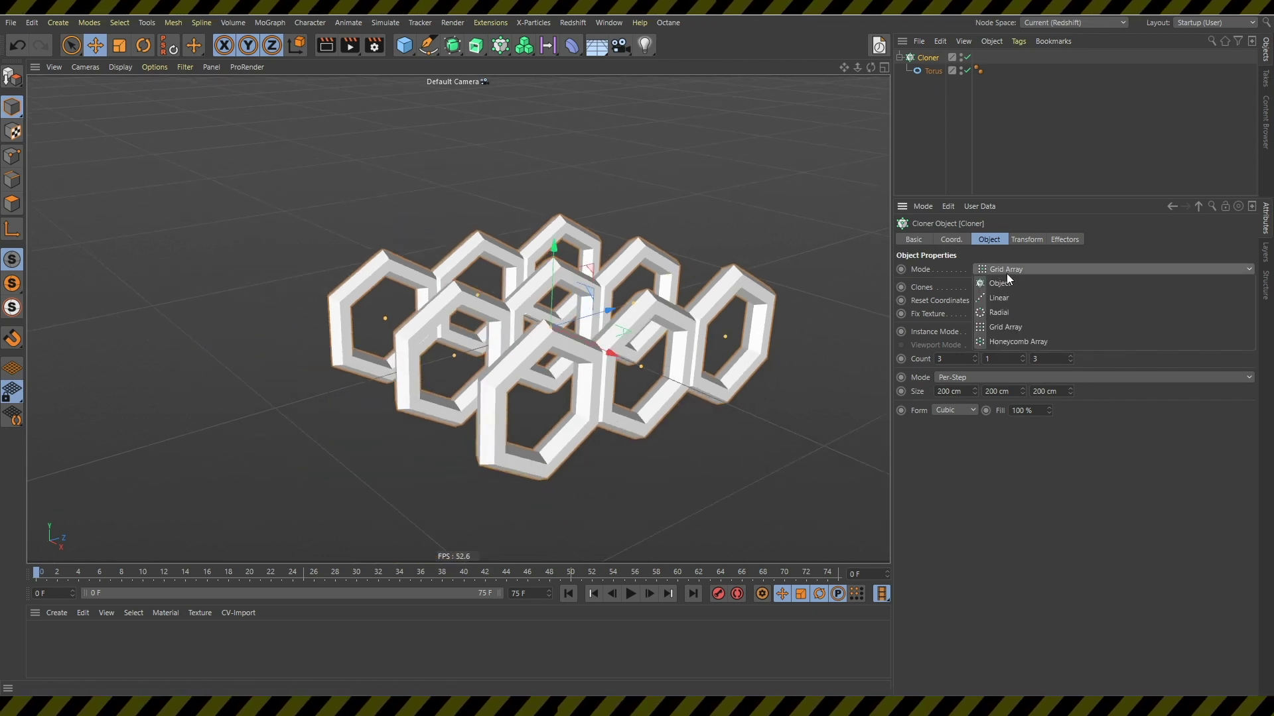
left_click(1008, 296)
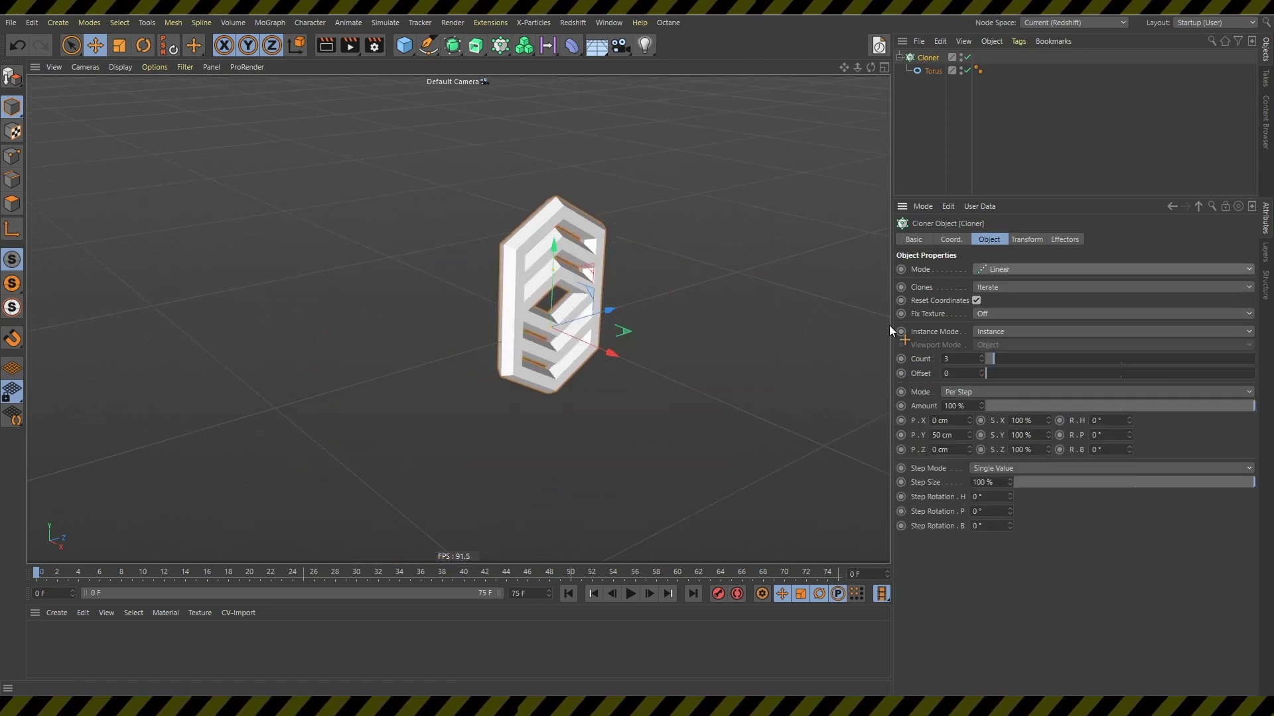
Space the clones -145 cm apart in Y so the links overlap.
left_click_drag(970, 435, 984, 558)
left_click_drag(624, 370, 586, 310, "alt")
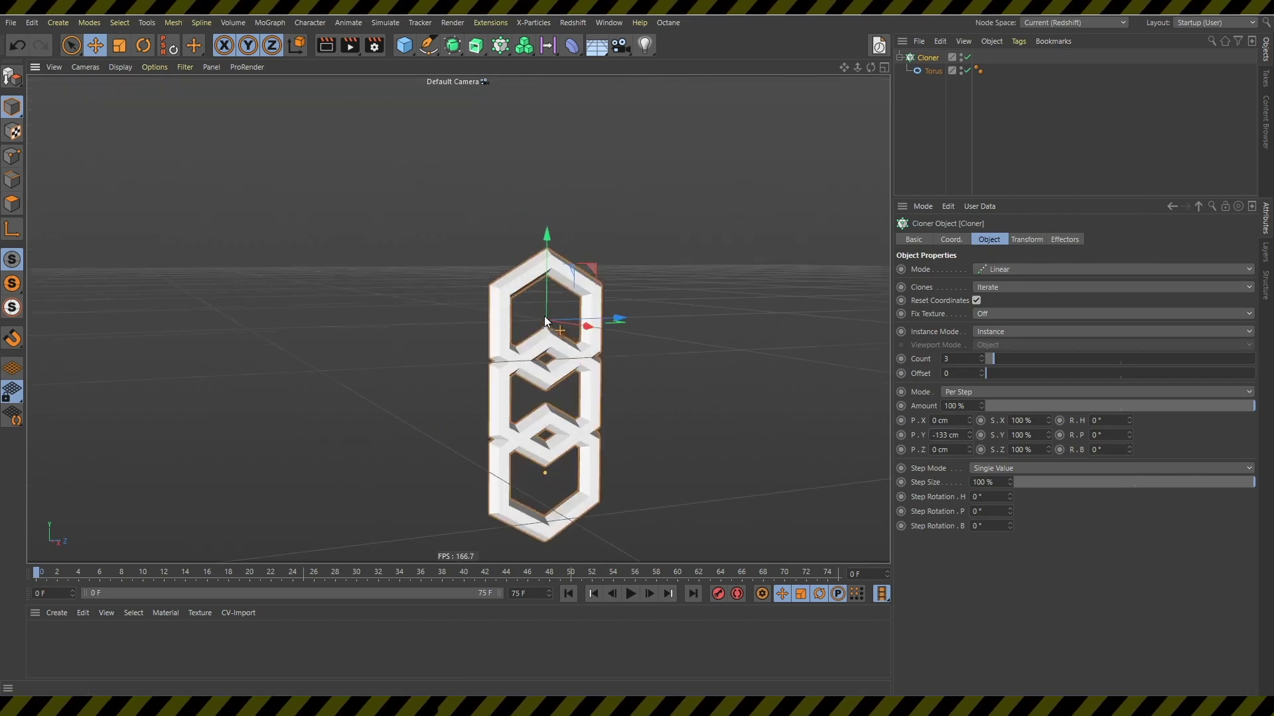
scroll(586, 310, "up", 4)
scroll(587, 315, "up", 2)
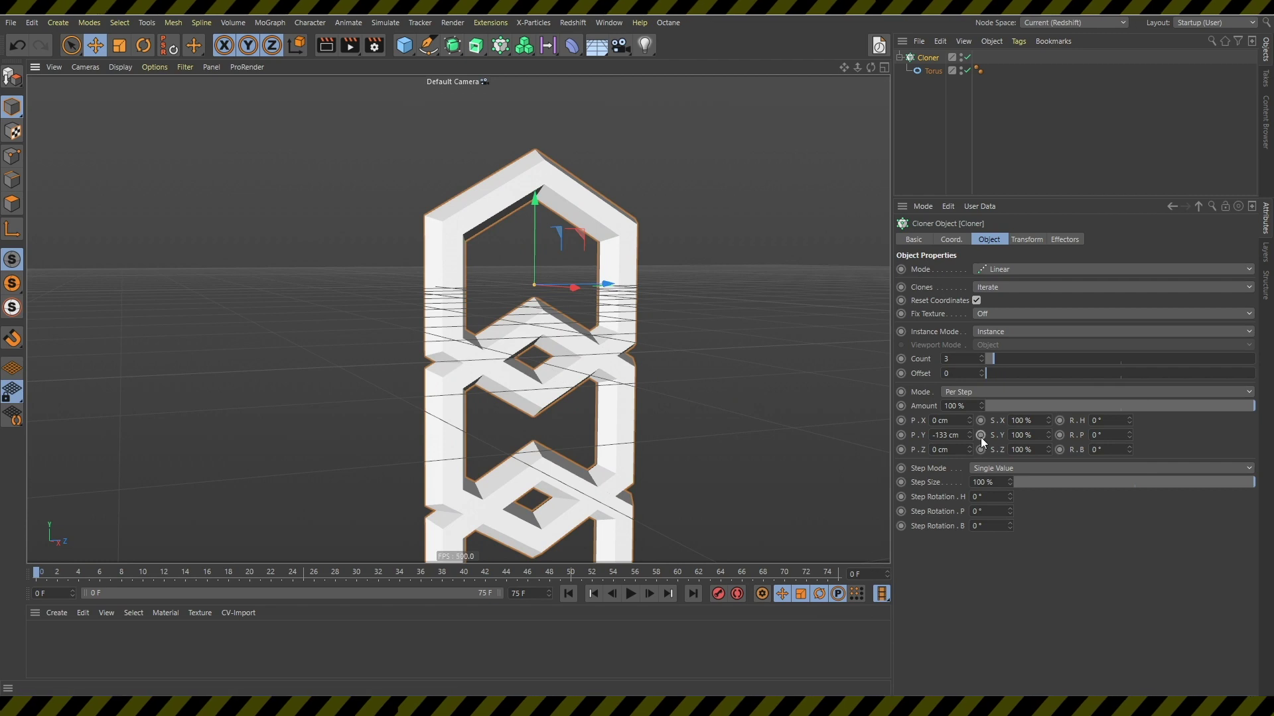
left_click_drag(969, 435, 971, 443)
scroll(632, 425, "down", 3)
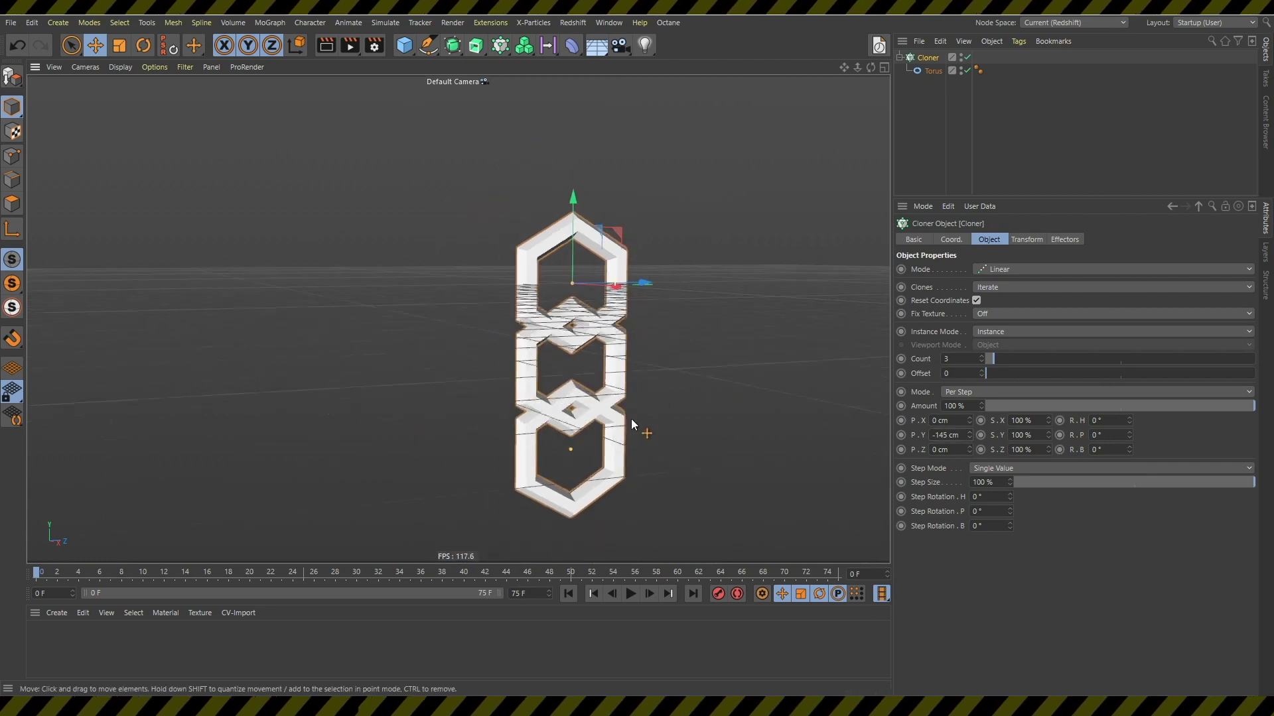
mouse_move(631, 424)
left_mouse_down("alt")
mouse_move(457, 318)
mouse_move(616, 261)
left_mouse_up("alt")
Hide the workplane grid in the viewport.
key("shift+v")
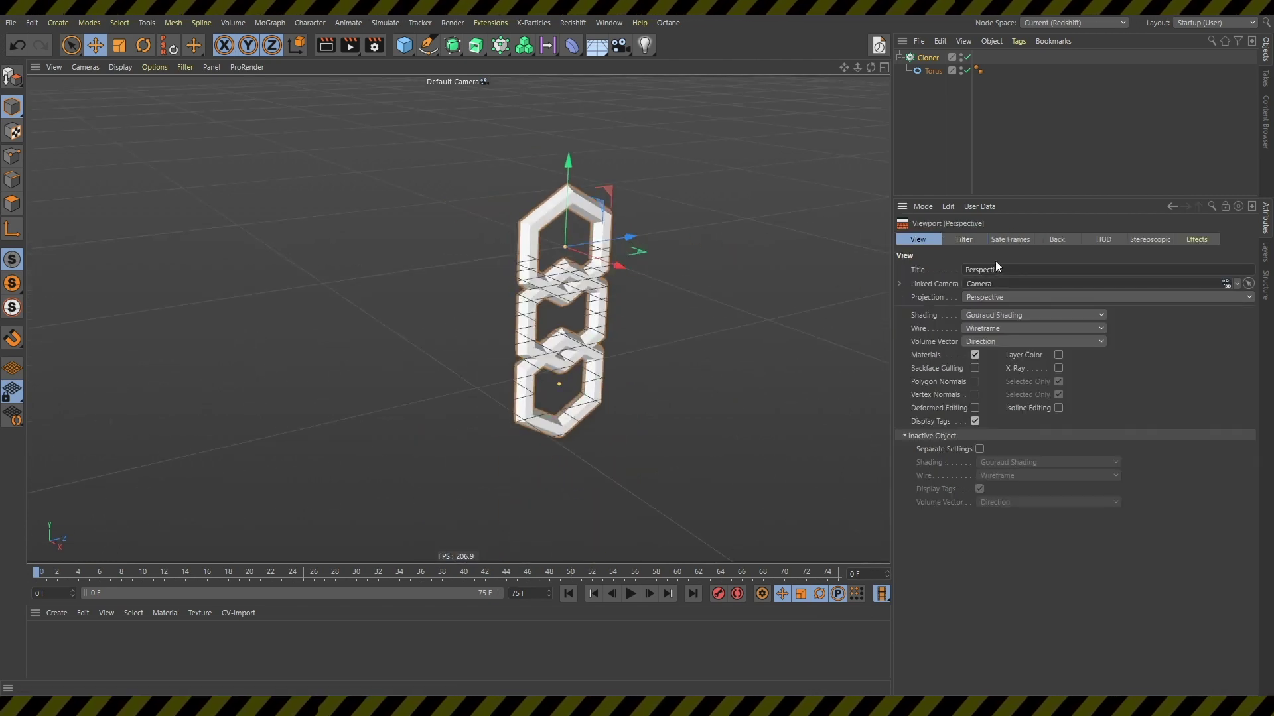
left_click(981, 385)
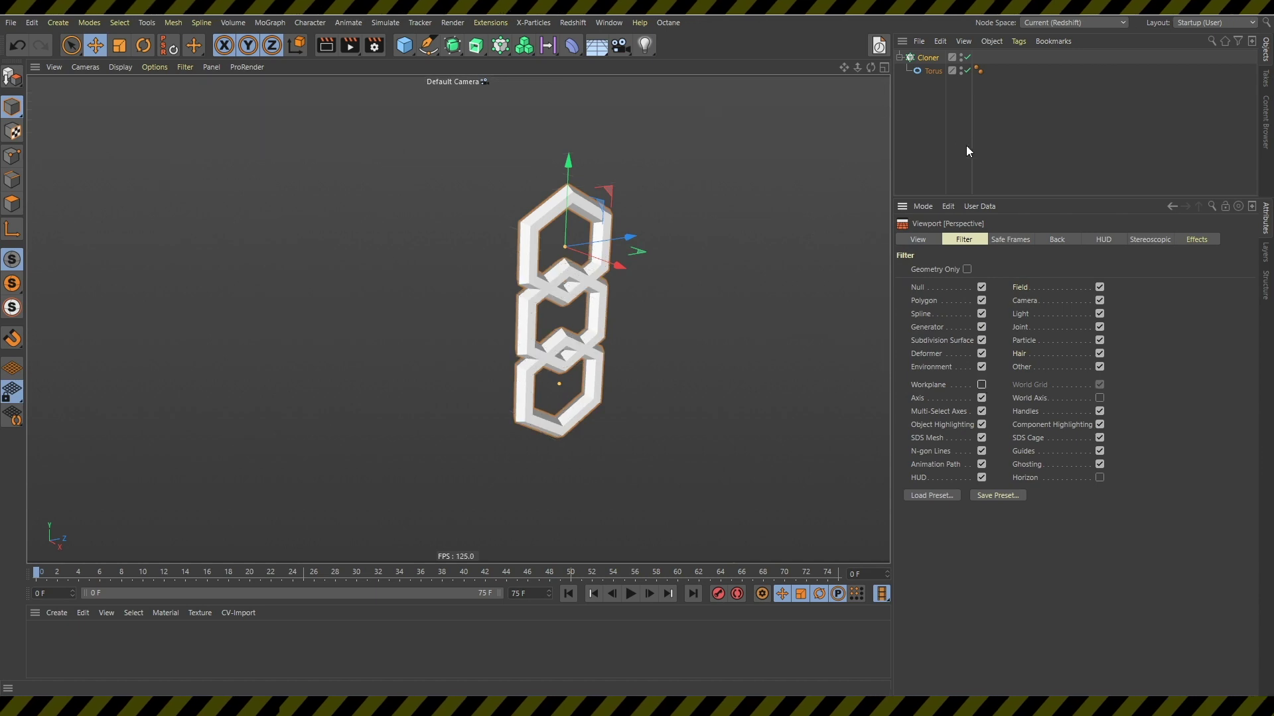
left_click(966, 146)
left_click_drag(635, 296, 540, 261, "alt")
scroll(540, 263, "down", 2)
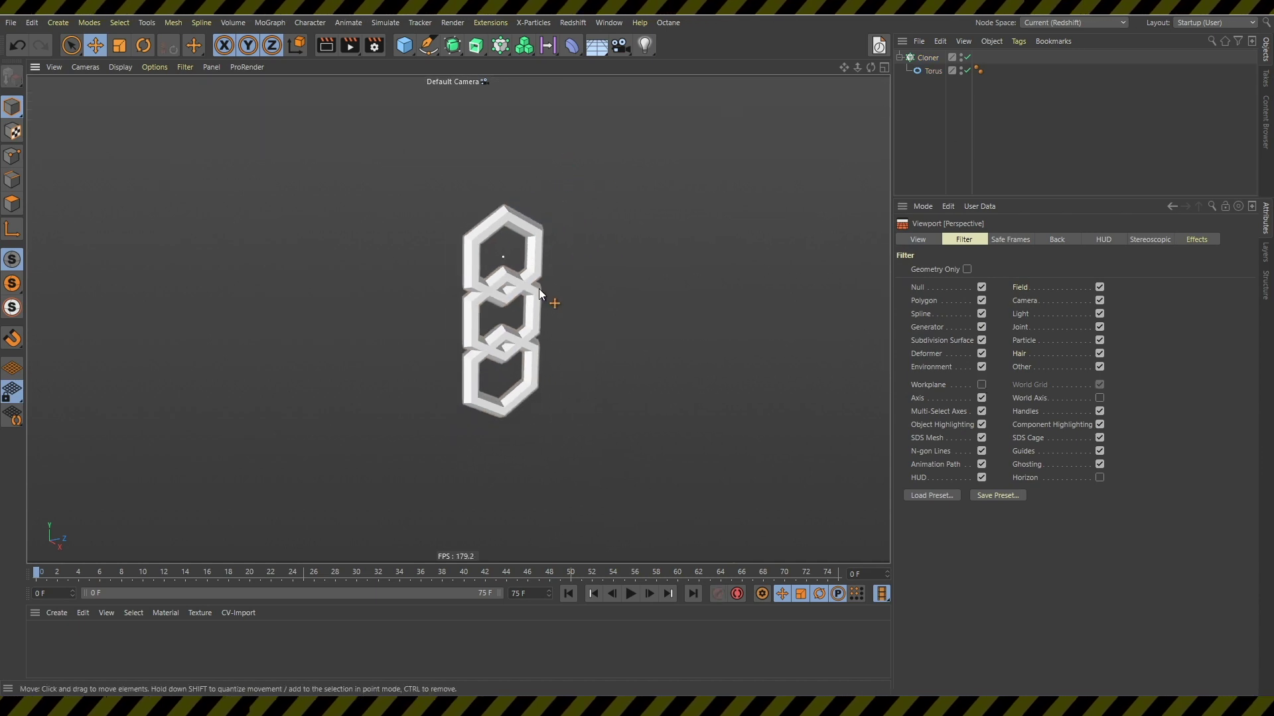
Raise the cloner count to 12 links and frame the whole chain.
left_click(928, 58)
left_click_drag(997, 360, 1018, 358)
middle_click_drag(531, 313, 526, 249, "alt")
scroll(528, 250, "down", 4)
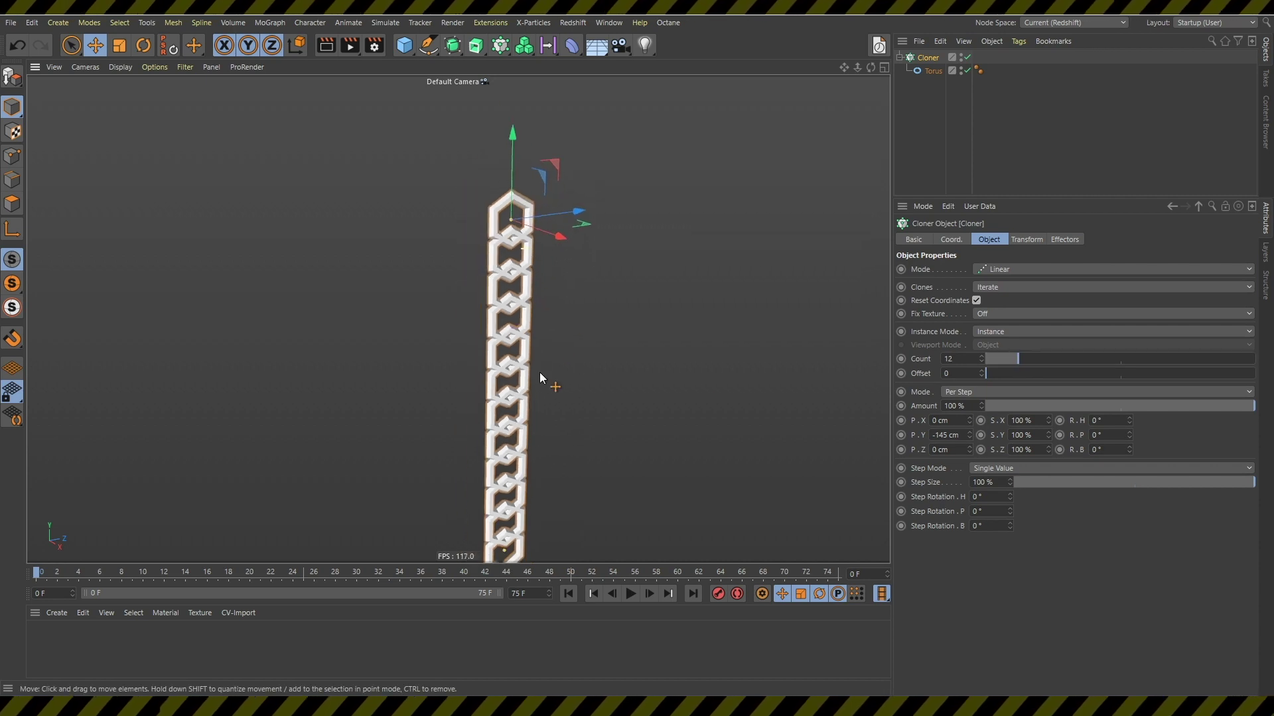
scroll(533, 318, "down", 2)
middle_click_drag(533, 316, 515, 229, "alt")
scroll(514, 232, "up", 2)
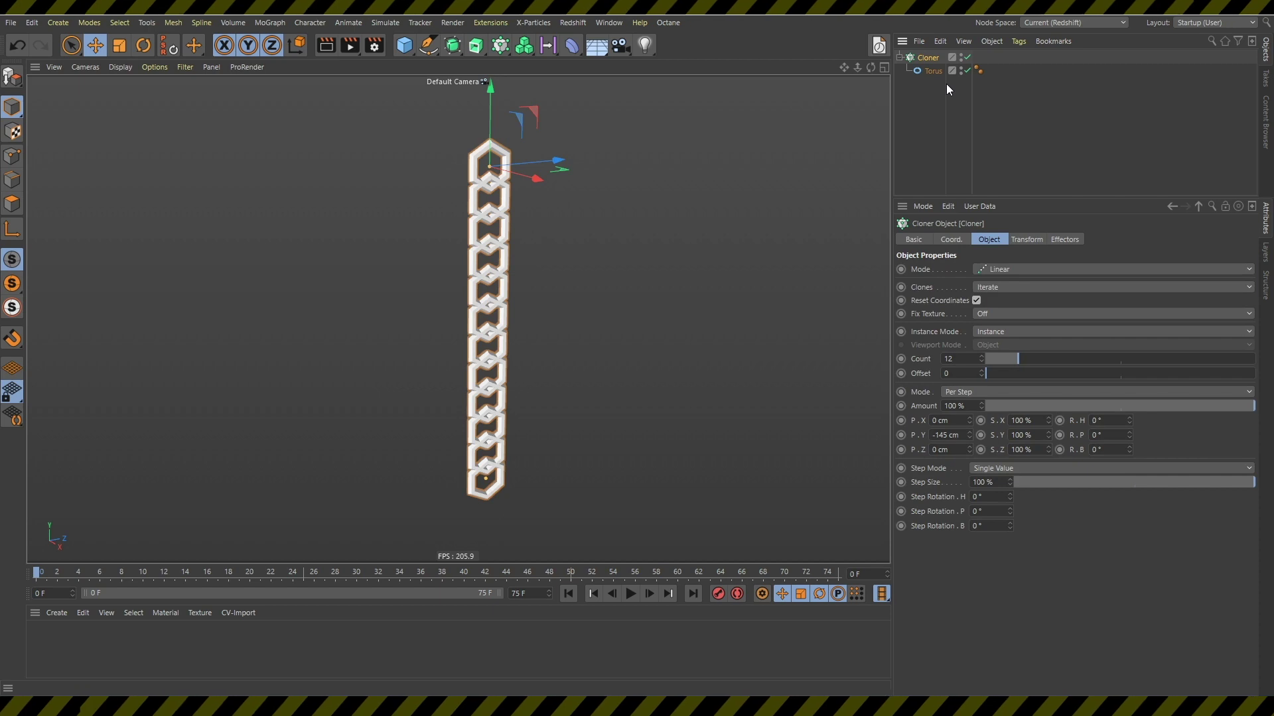
key("shift+c")
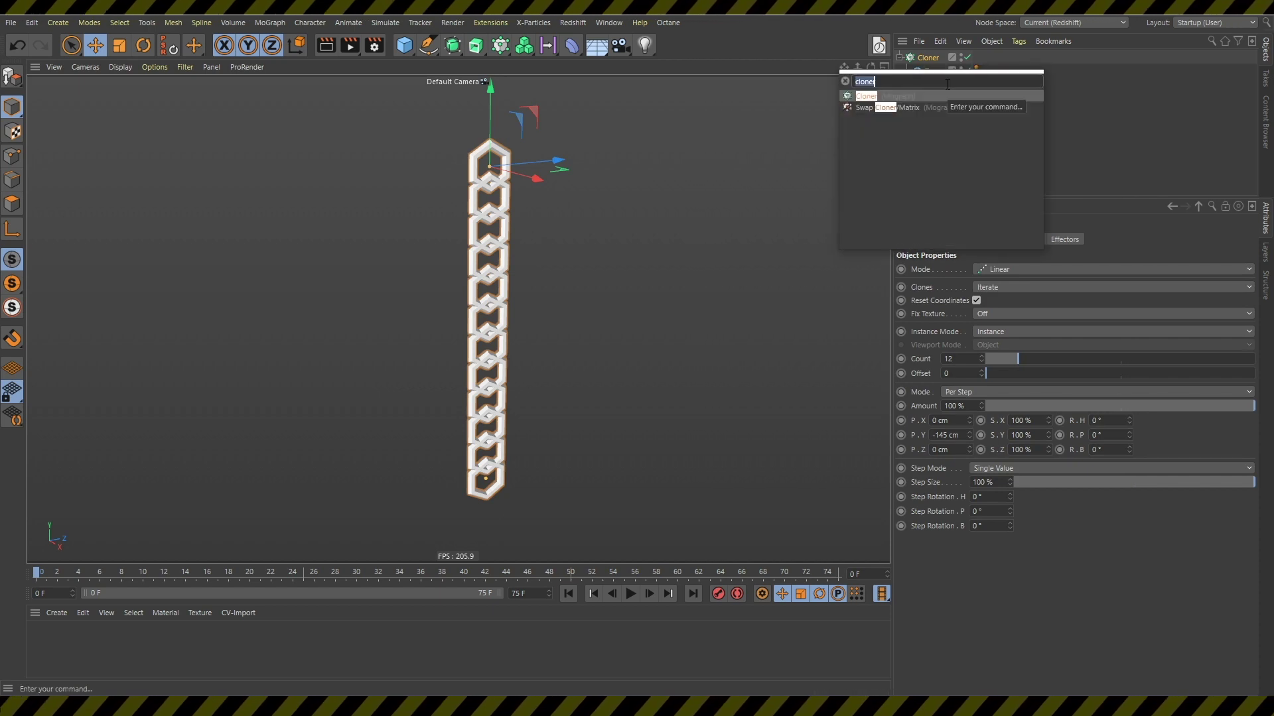
Add a Formula effector to the cloner and clear its formula expression.
type("formu")
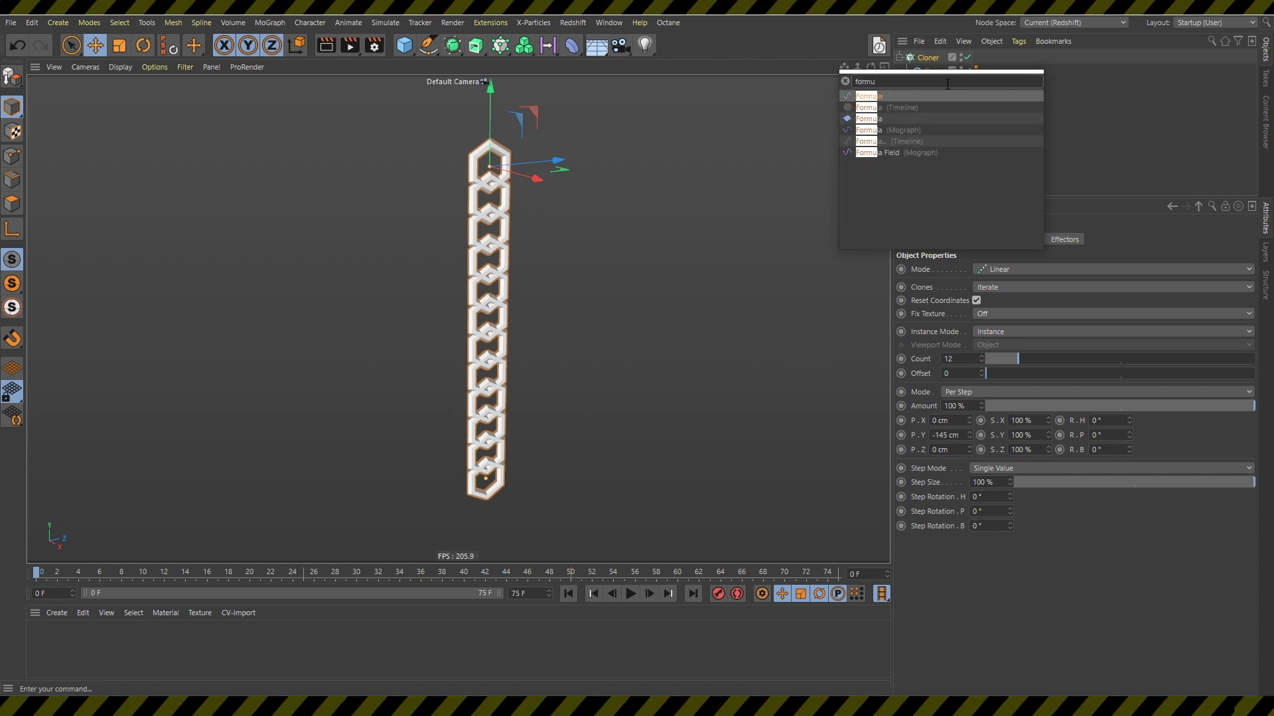
key("Return")
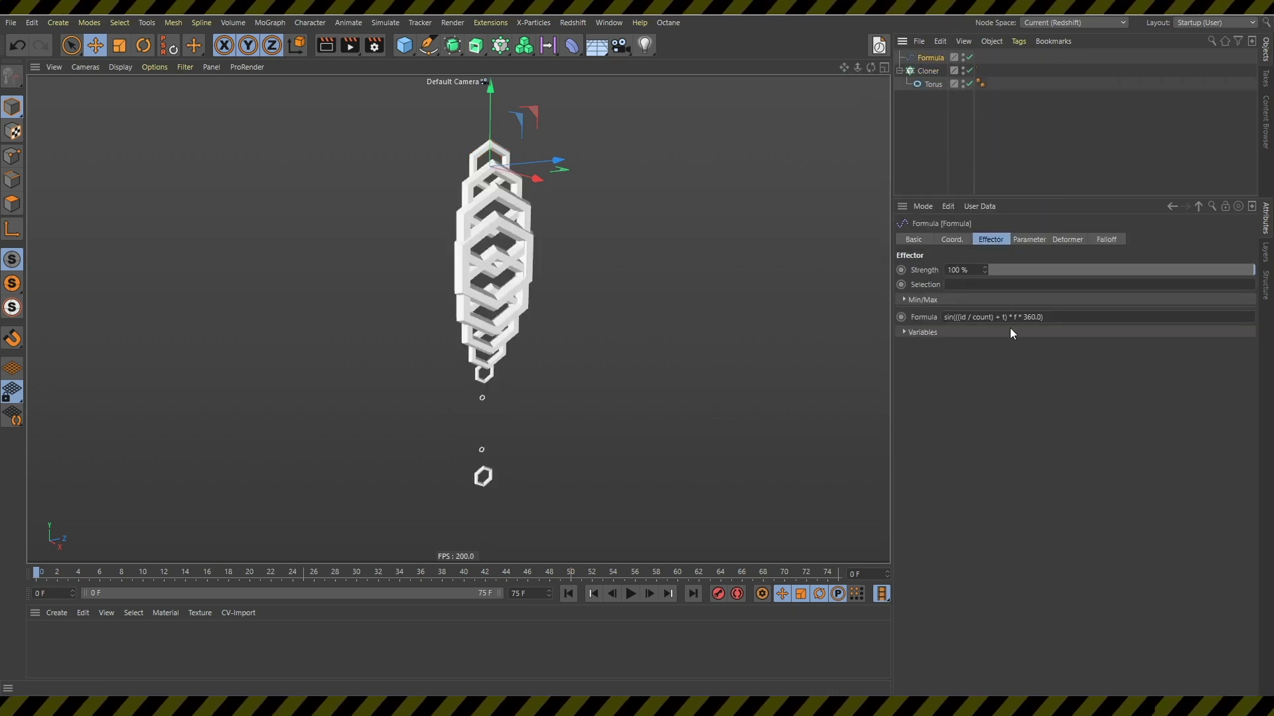
left_click_drag(1041, 317, 917, 317)
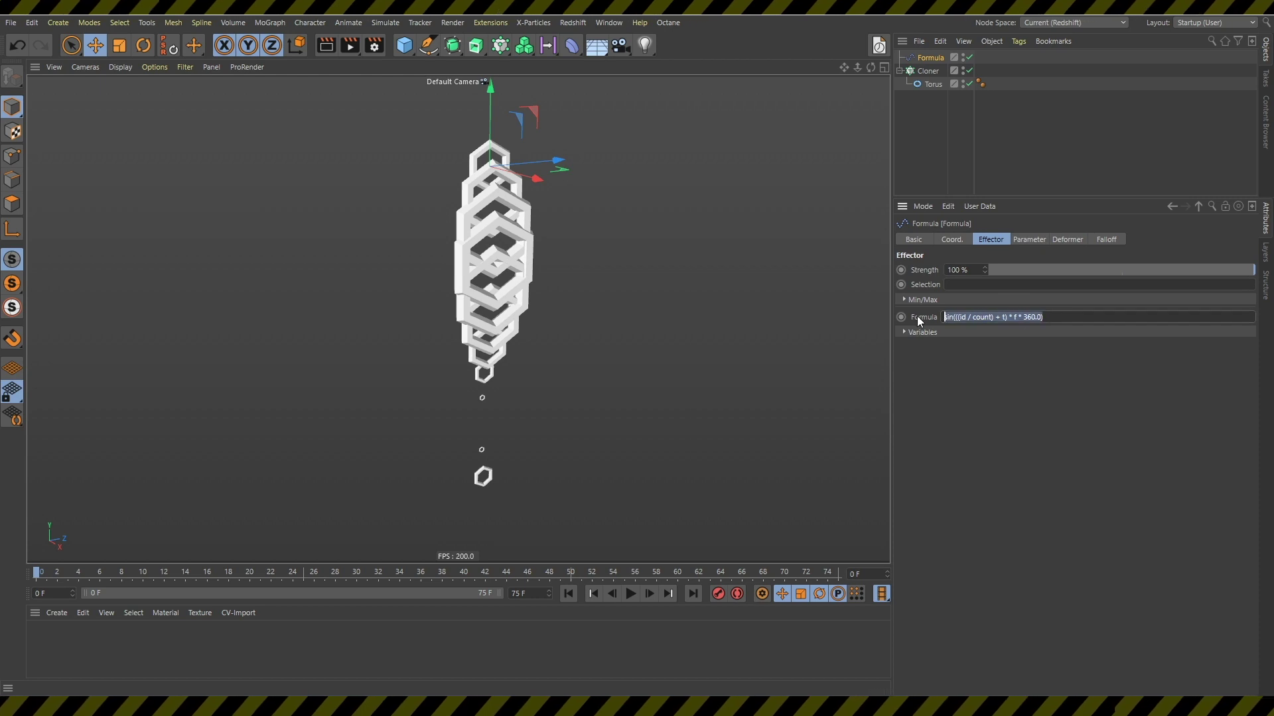
key("BackSpace")
Limit the effector to rotation only, with a 90° heading.
left_click(1029, 239)
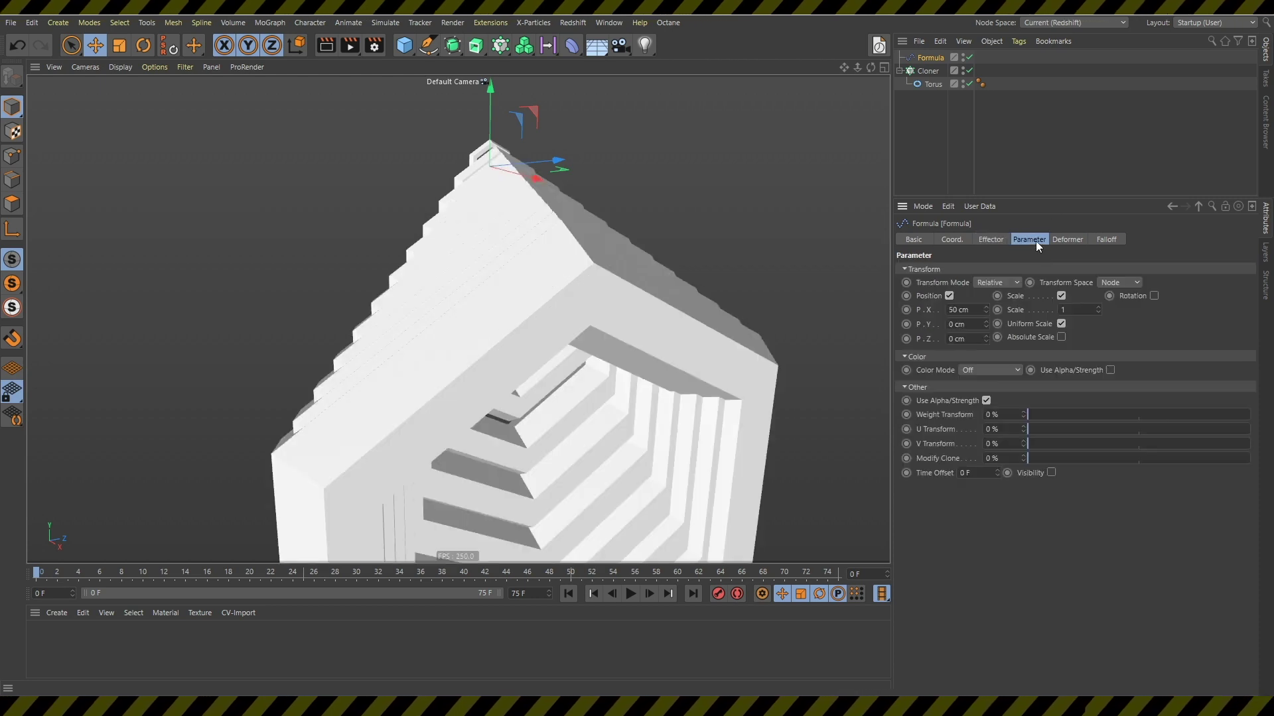
left_click(949, 297)
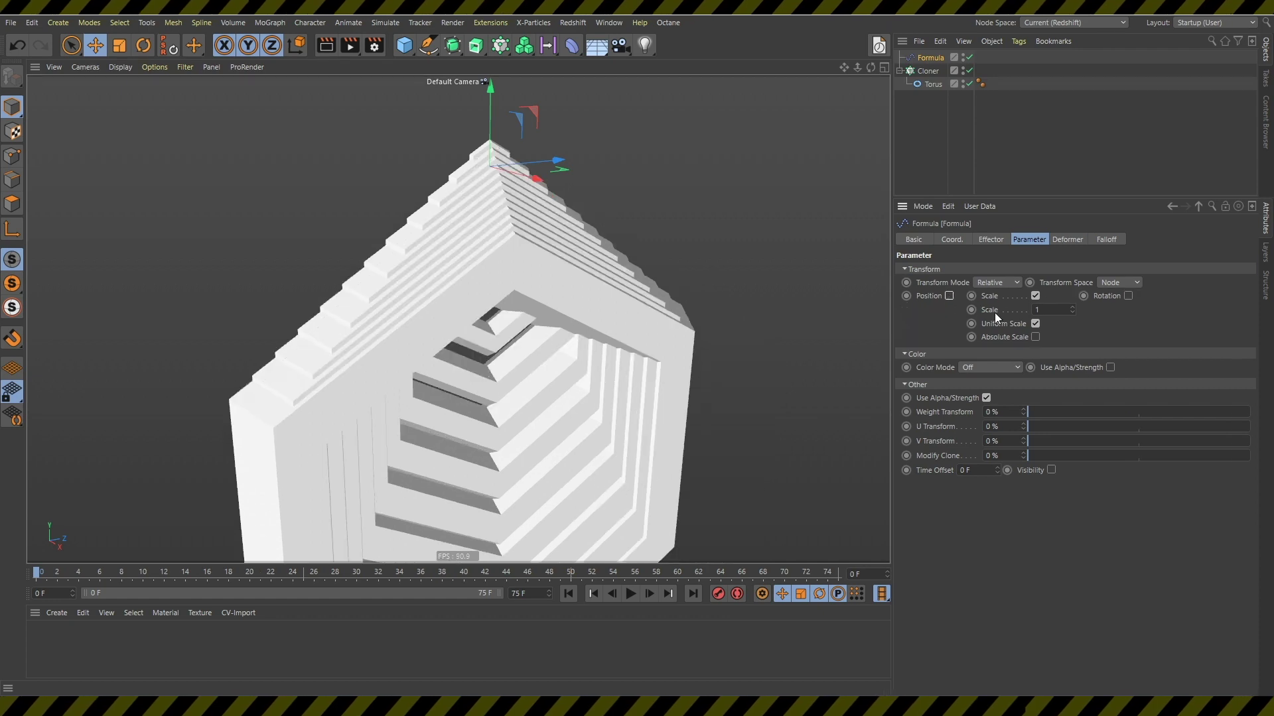
left_click(1036, 296)
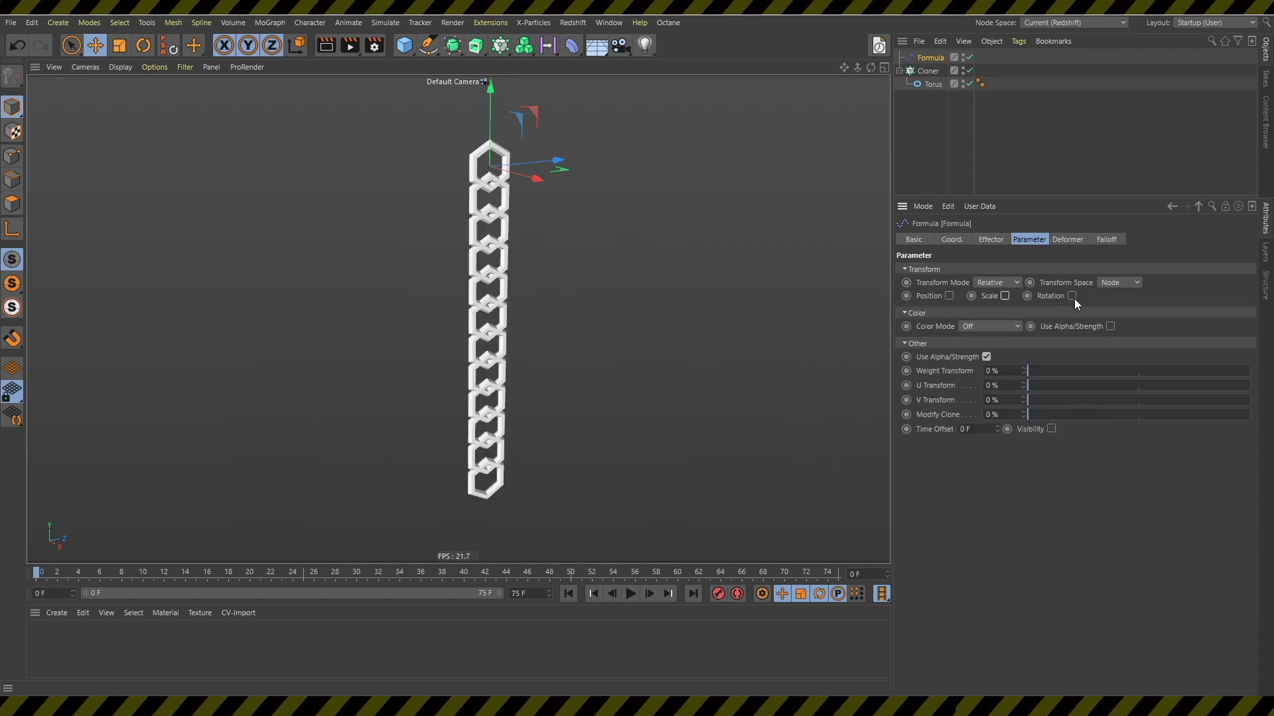
left_click(1071, 296)
left_click_drag(1109, 311, 1112, 261)
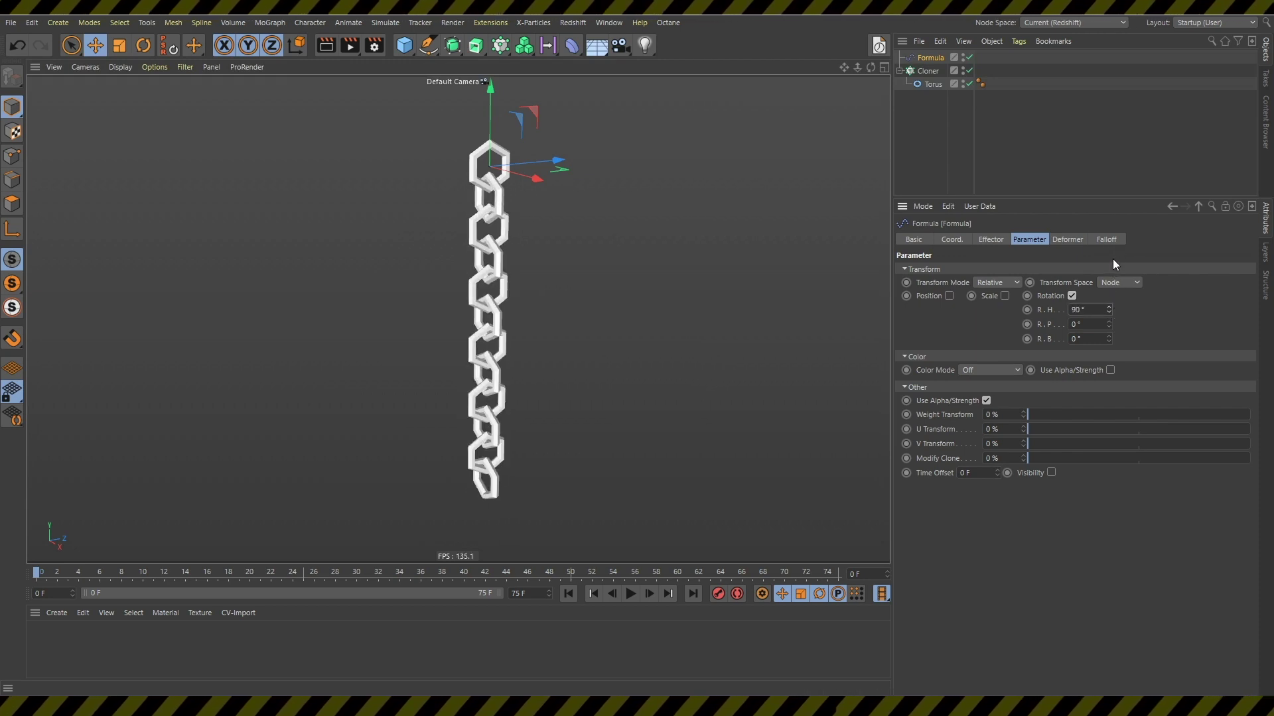
mouse_move(732, 305)
left_mouse_down("alt")
mouse_move(458, 318)
mouse_move(540, 199)
mouse_move(515, 290)
mouse_move(520, 173)
mouse_move(629, 191)
left_mouse_up("alt")
mouse_move(511, 195)
left_mouse_down("alt")
mouse_move(472, 191)
mouse_move(632, 193)
mouse_move(502, 191)
left_mouse_up("alt")
left_click(632, 193)
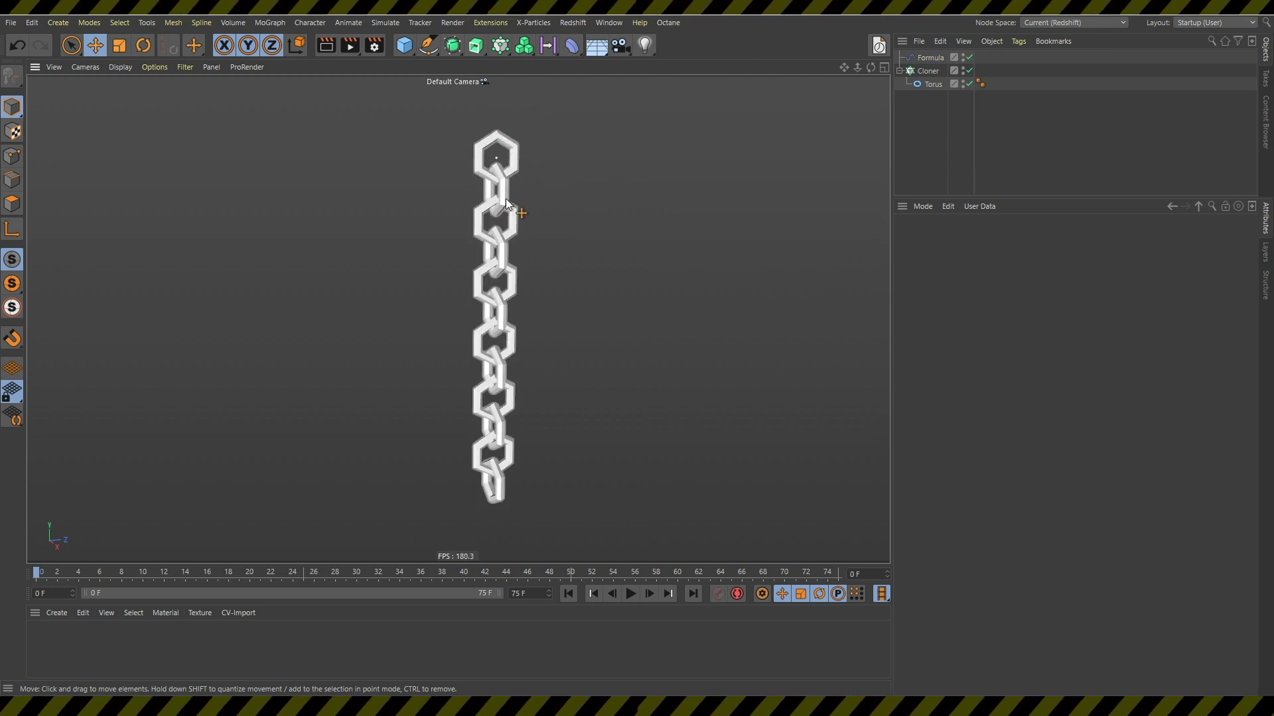
mouse_move(514, 186)
left_mouse_down("alt")
mouse_move(519, 148)
mouse_move(522, 206)
mouse_move(496, 199)
mouse_move(520, 265)
mouse_move(520, 234)
mouse_move(529, 247)
mouse_move(709, 141)
left_mouse_up("alt")
left_click(928, 71)
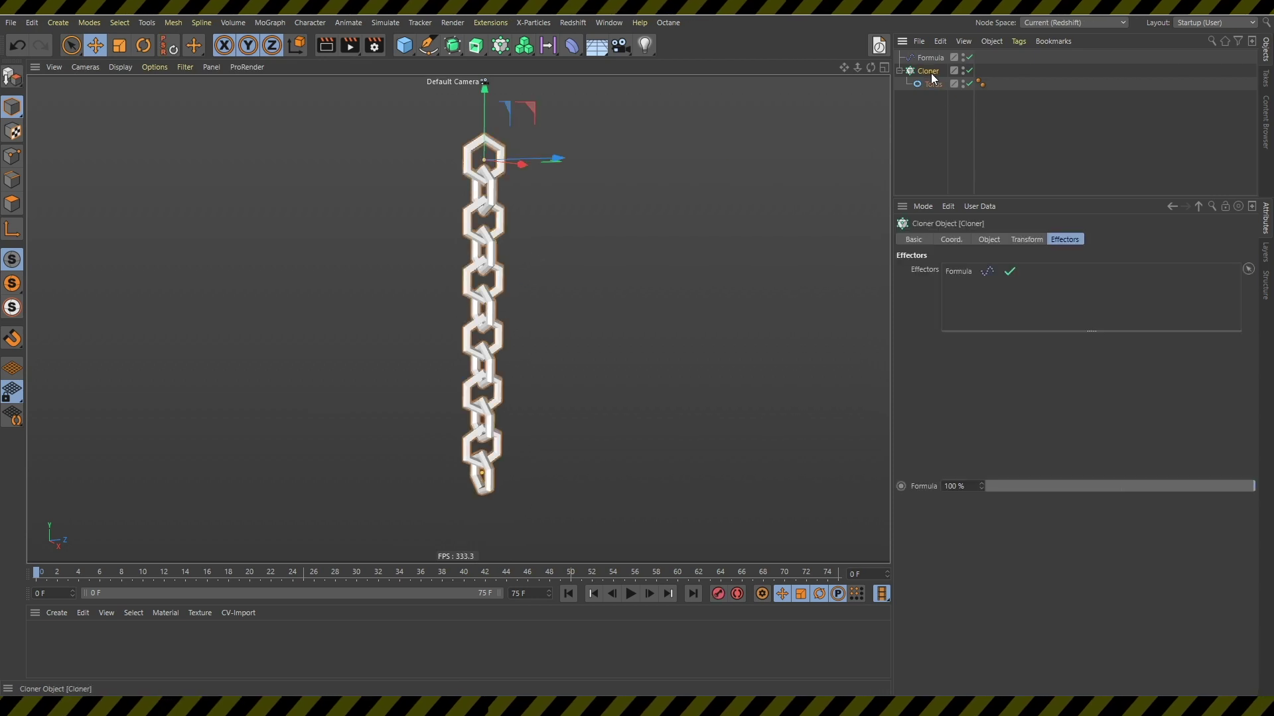
Set the cloner's Transform Display to Index so each link shows its number.
left_click(989, 239)
left_click(1026, 240)
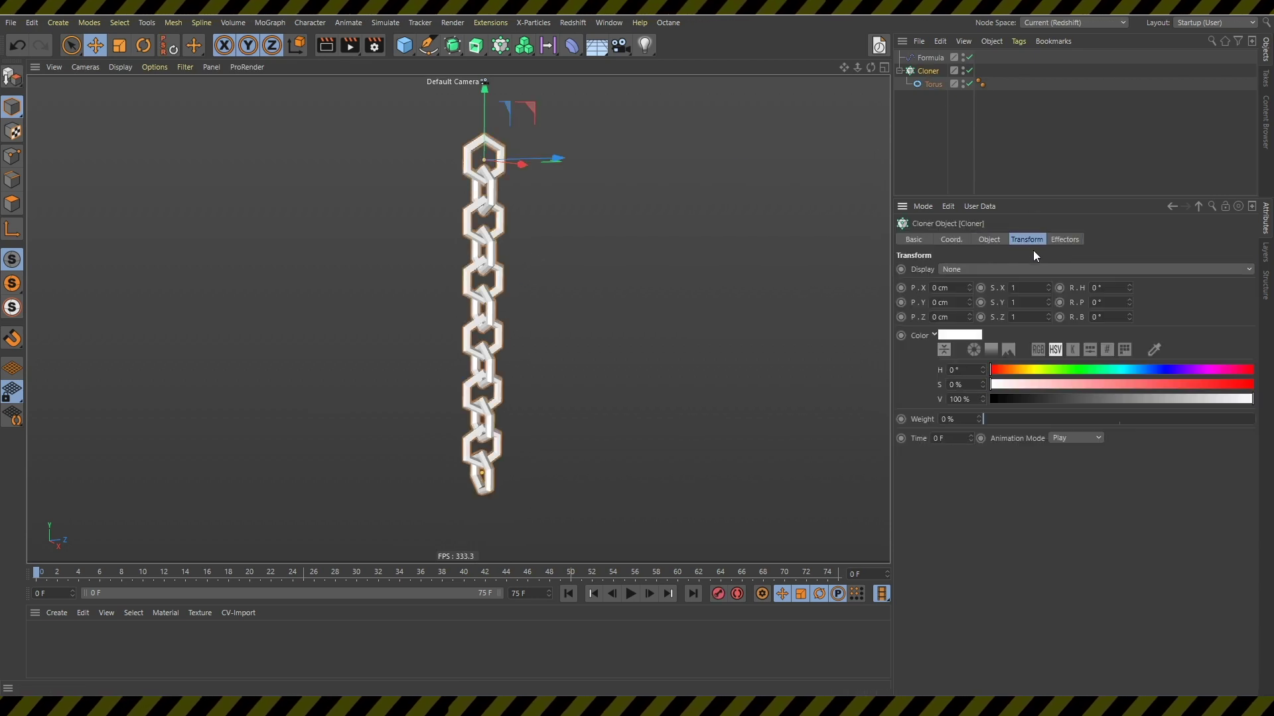
left_click(965, 269)
left_click(977, 339)
left_click(1024, 153)
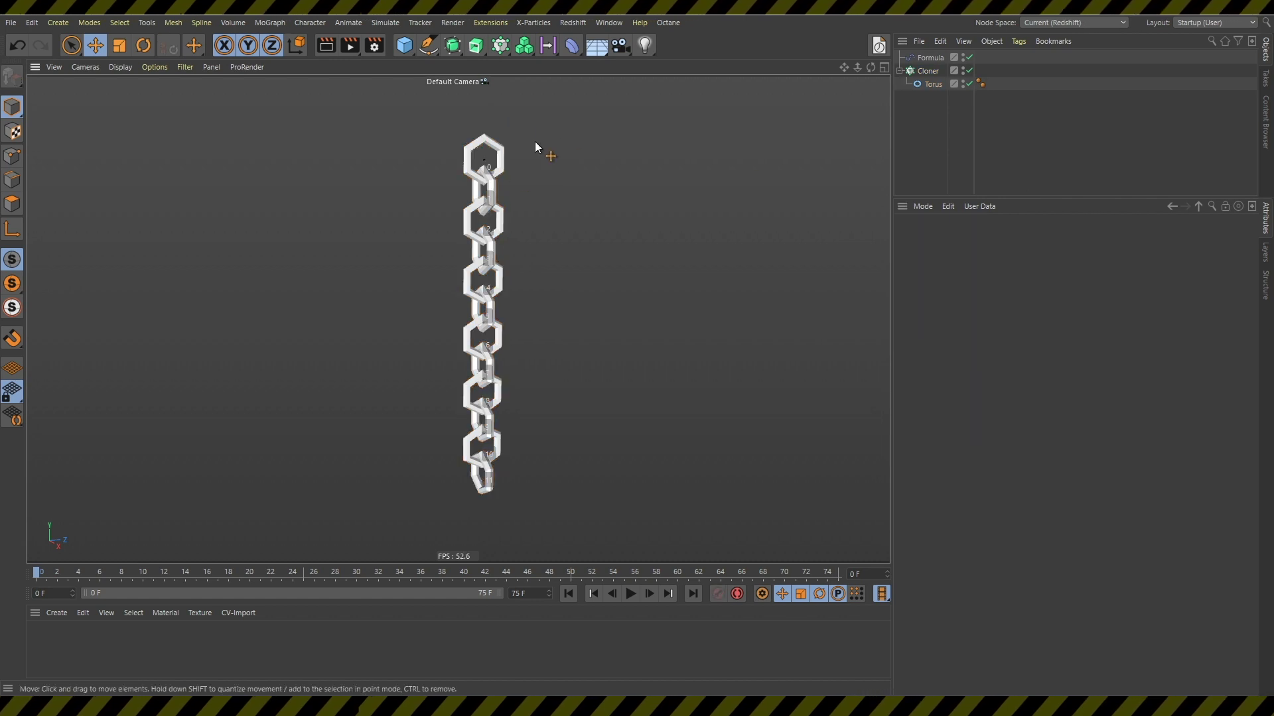
scroll(524, 128, "up", 4)
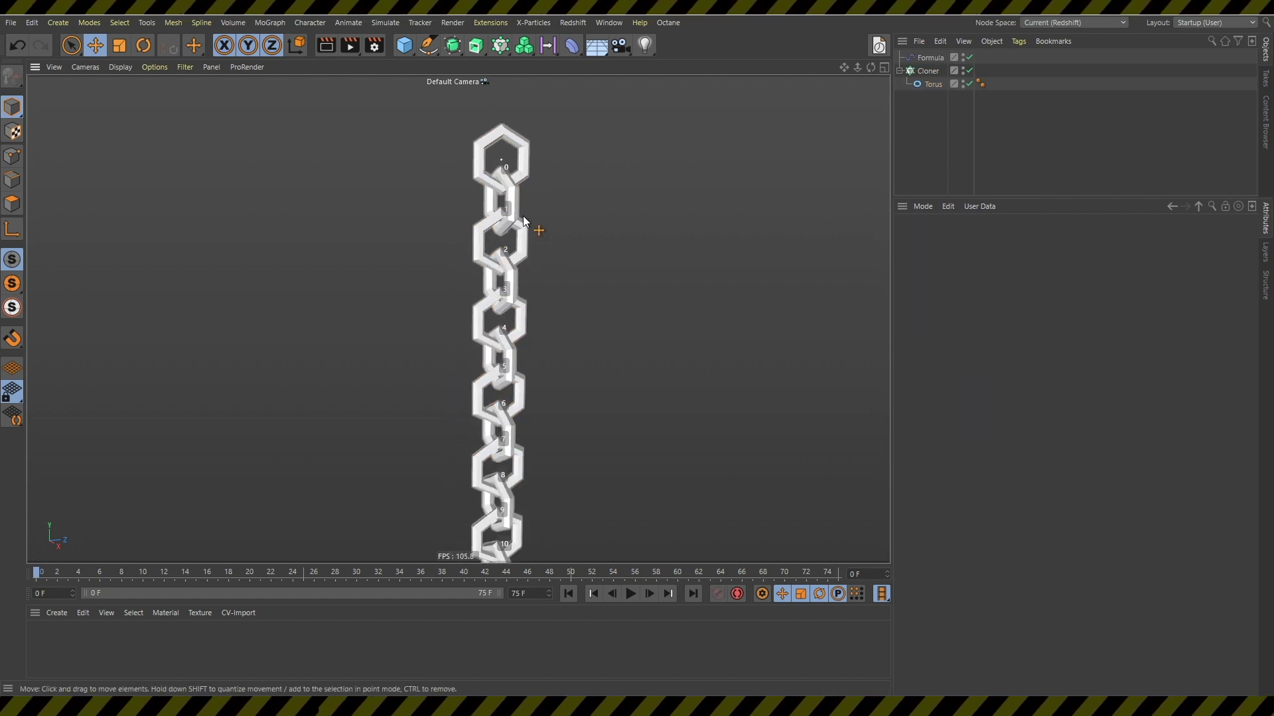
middle_click_drag(506, 208, 468, 190, "alt")
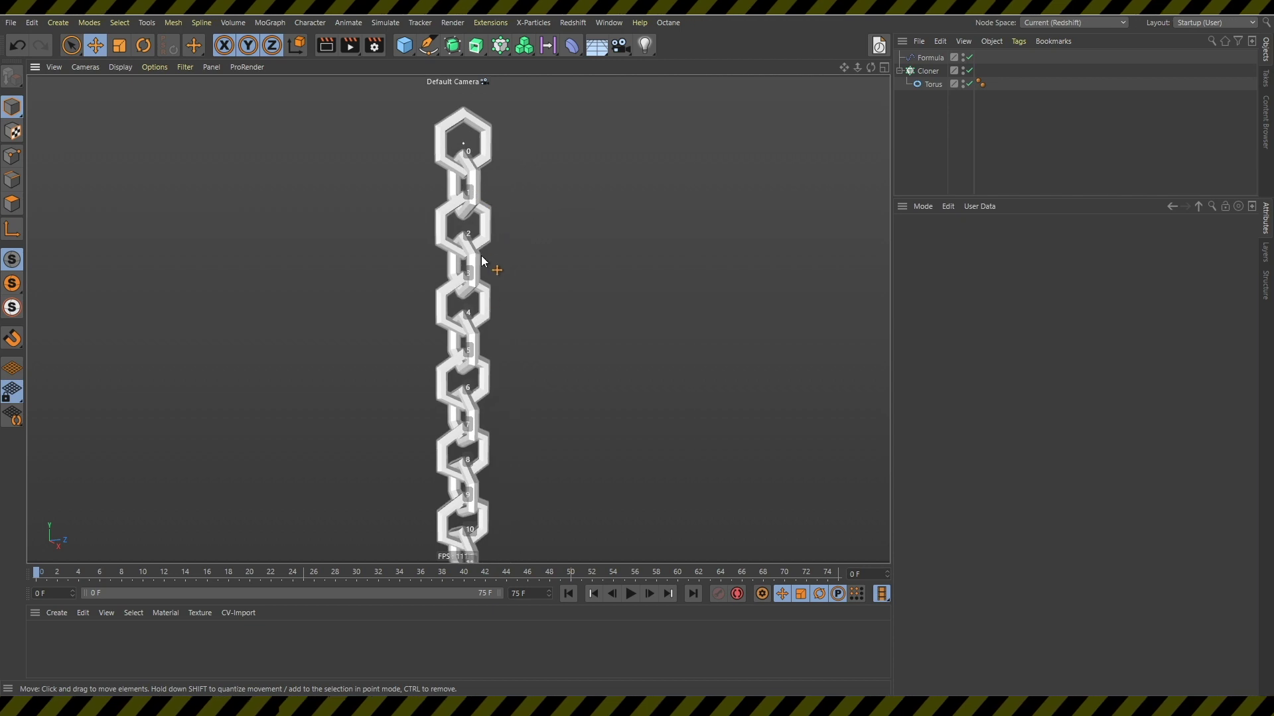
Select the Formula effector and show its transform parameters.
left_click(935, 58)
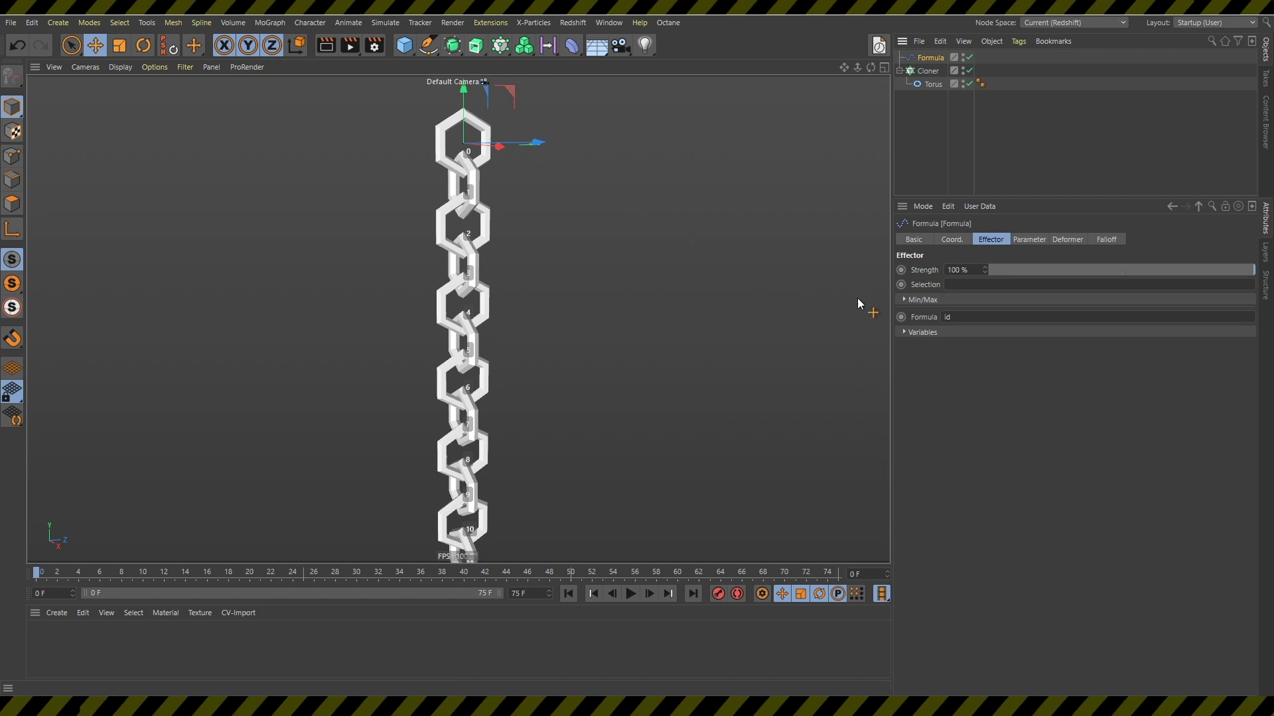
middle_click_drag(488, 162, 477, 182, "alt")
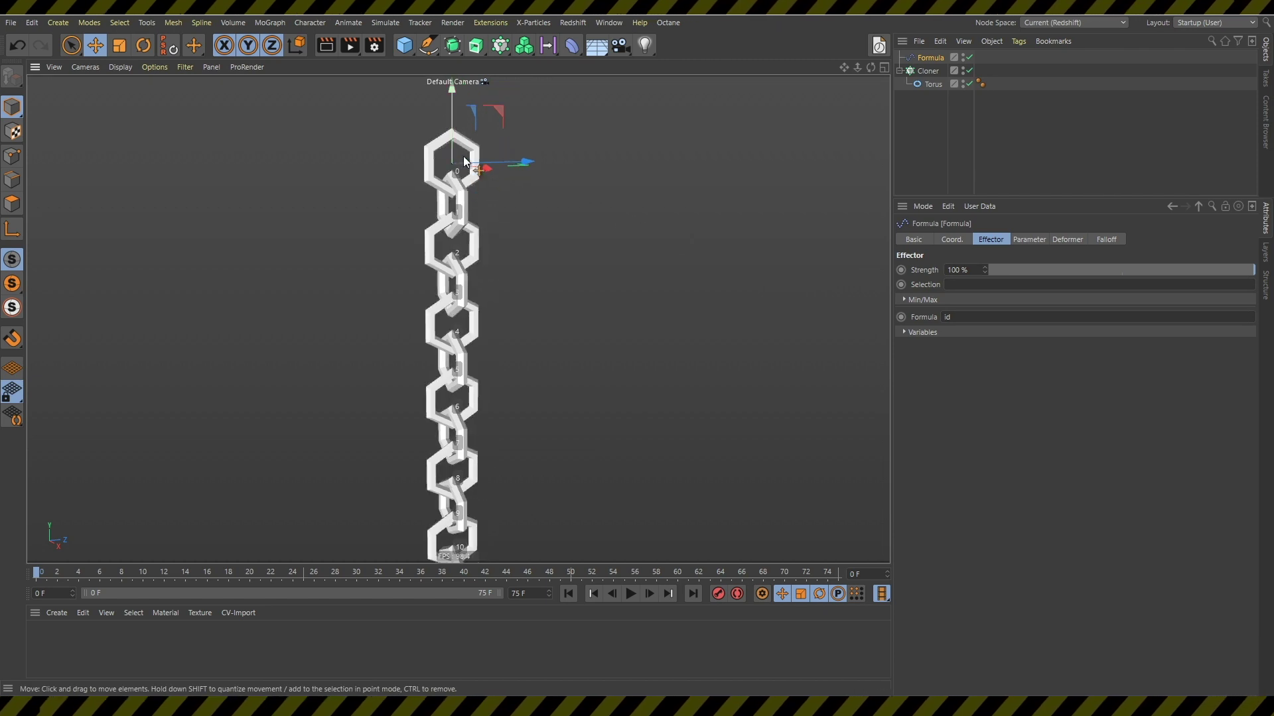
left_click(1028, 240)
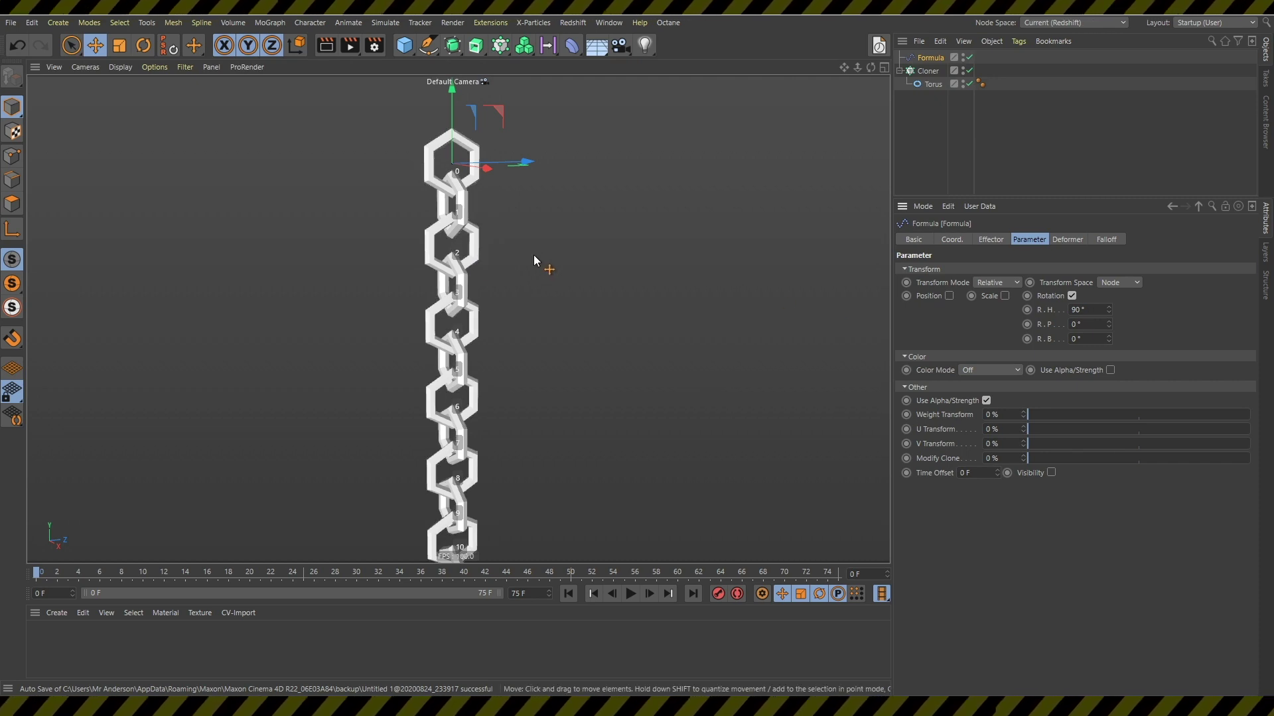
middle_click_drag(475, 251, 497, 227, "alt")
Raise the cloner count from 12 to 16 links.
left_click_drag(498, 227, 503, 247, "alt")
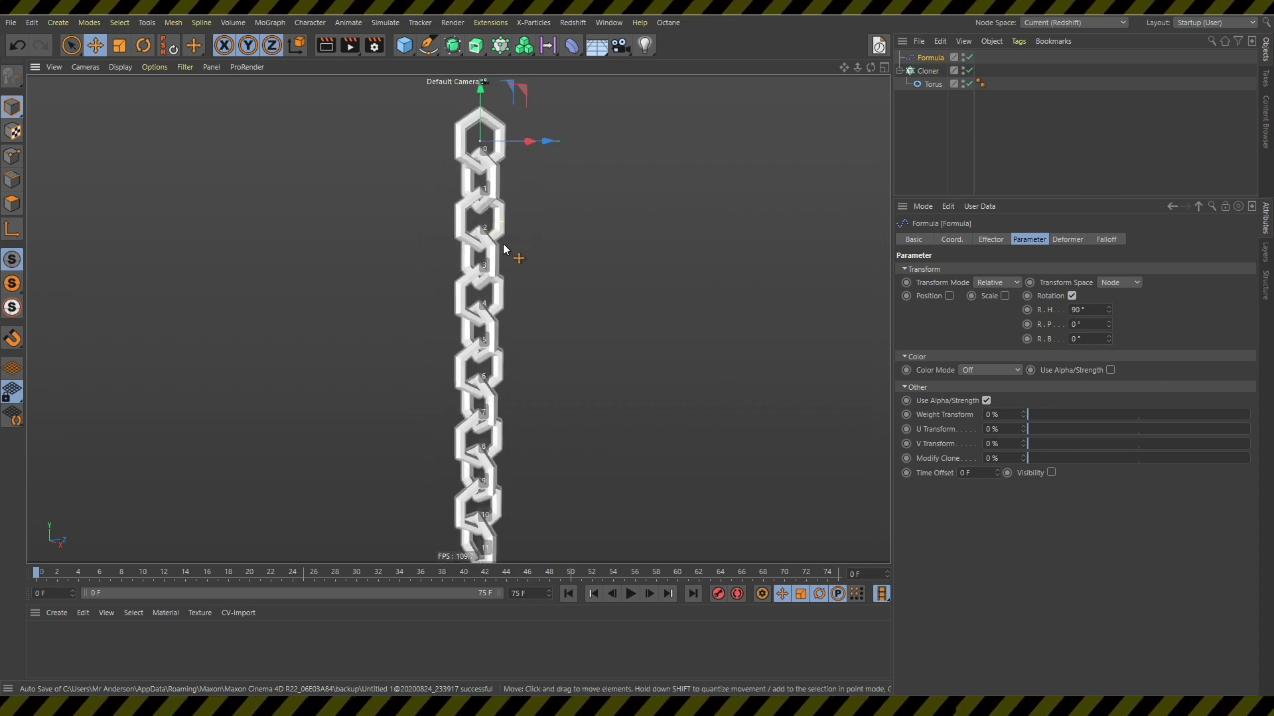
right_click_drag(503, 247, 503, 284, "alt")
middle_click_drag(503, 284, 469, 281, "alt")
left_click(927, 71)
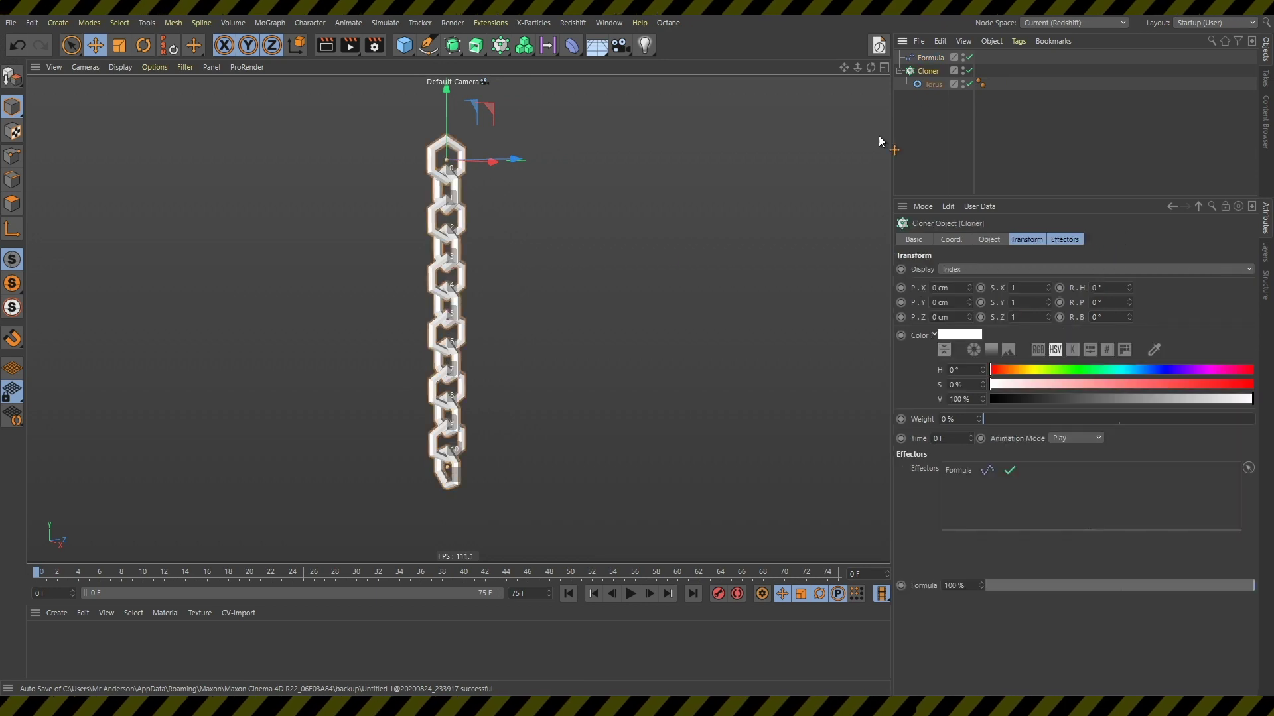
scroll(464, 183, "down", 2)
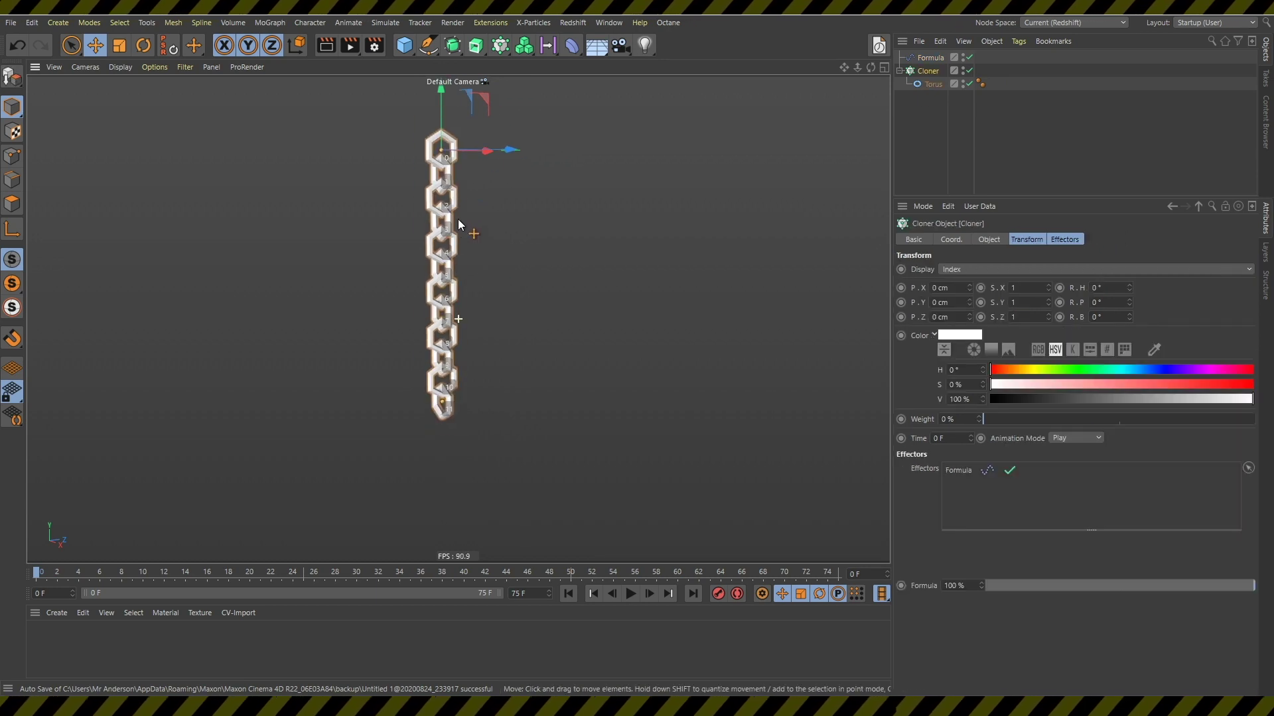
left_click(991, 240)
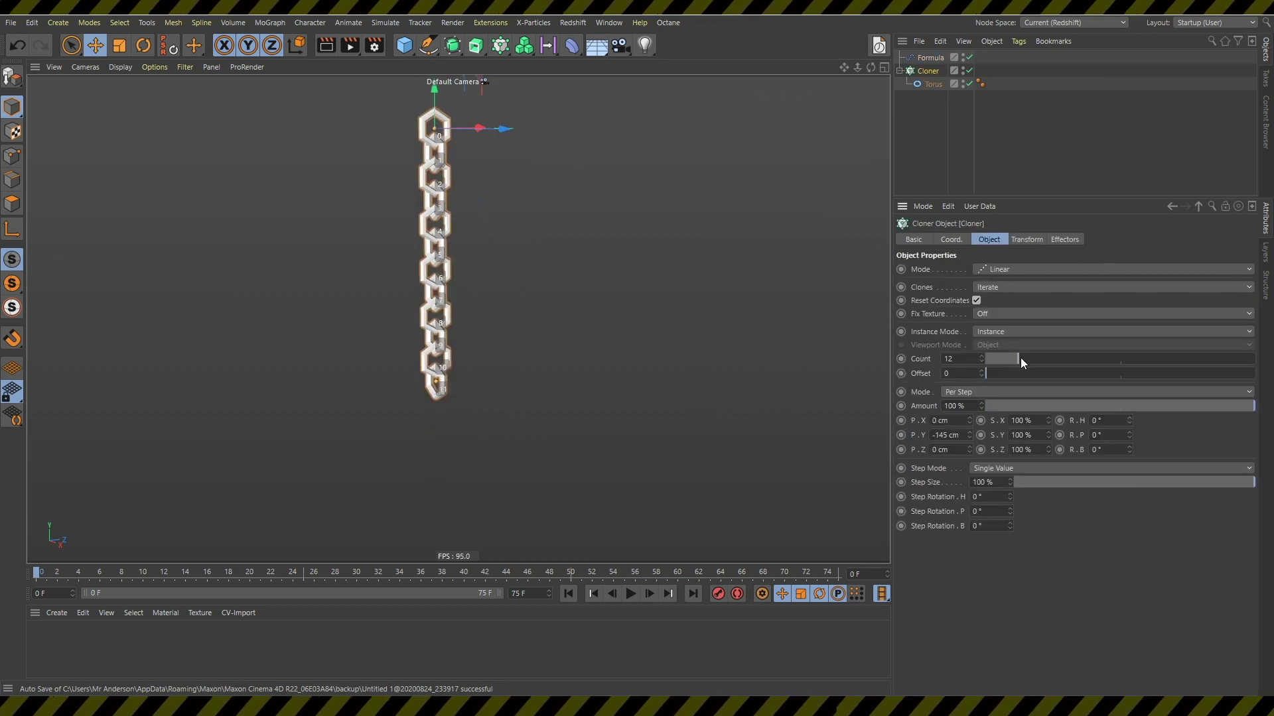
left_click_drag(1020, 357, 1028, 355)
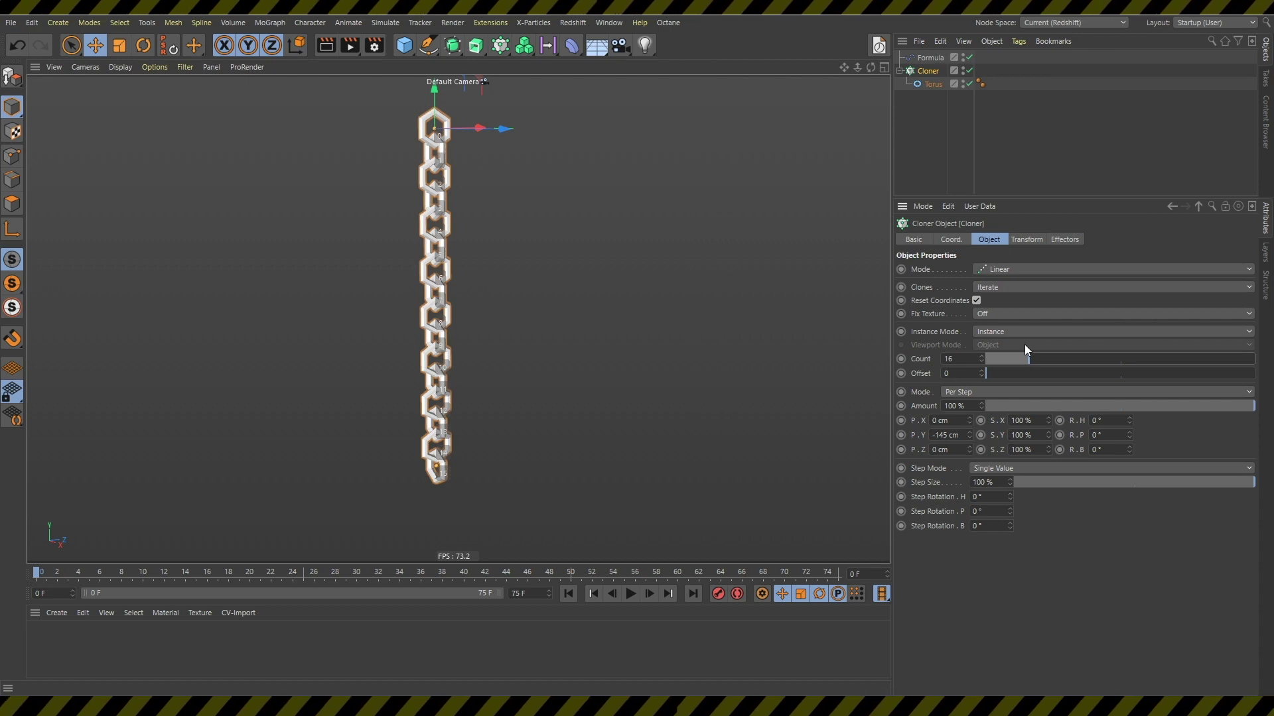
middle_click_drag(458, 249, 468, 264, "alt")
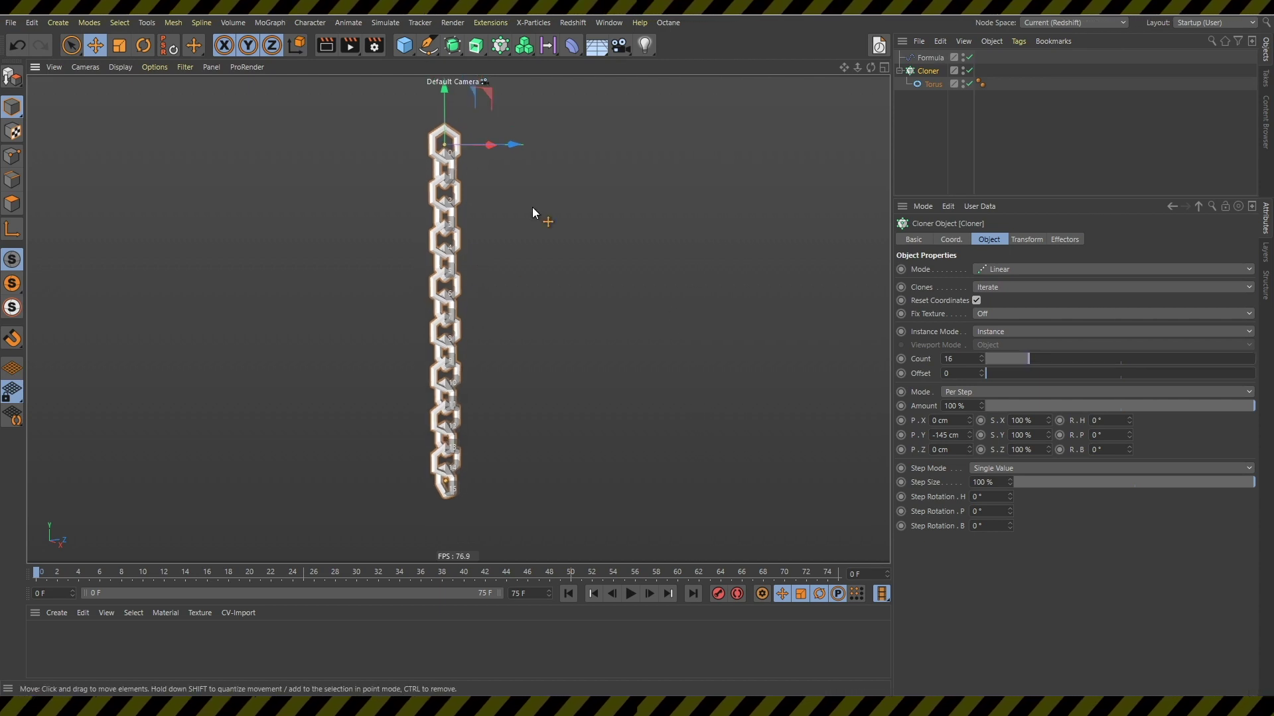
Set the cloner's Transform Display back to None and deselect it.
left_click(1025, 240)
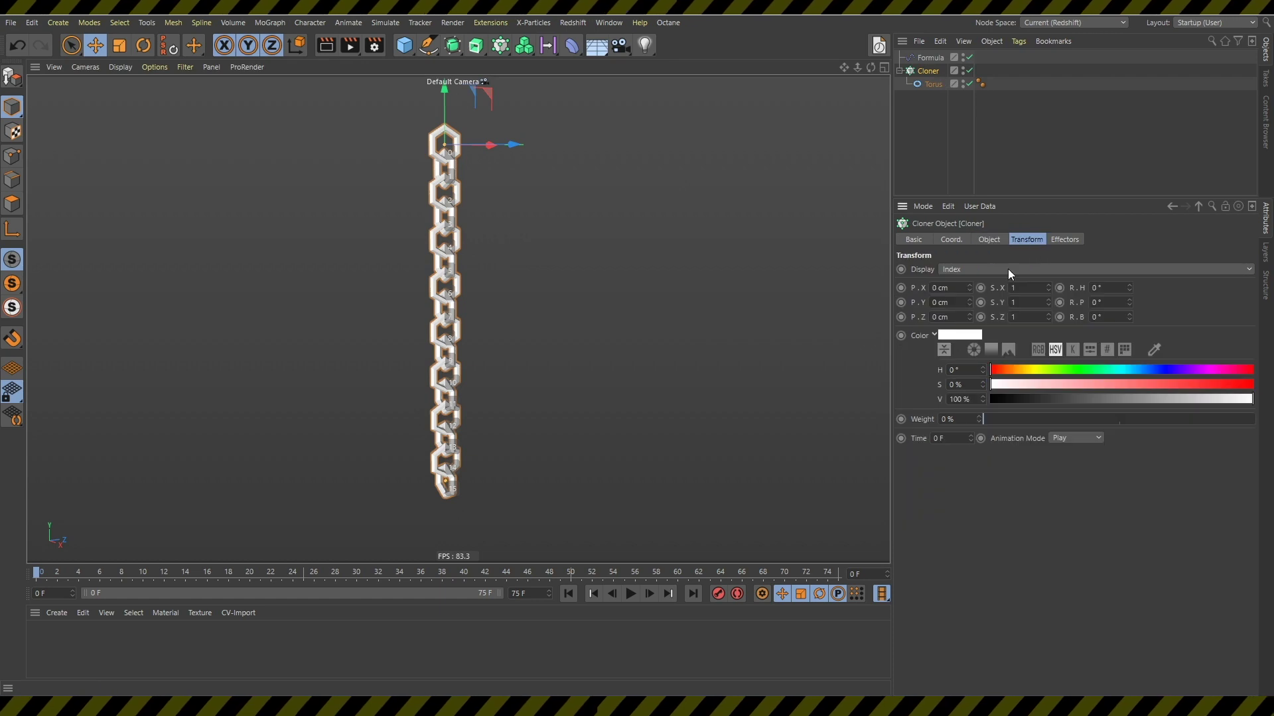
left_click(1008, 268)
left_click(981, 283)
left_click(981, 155)
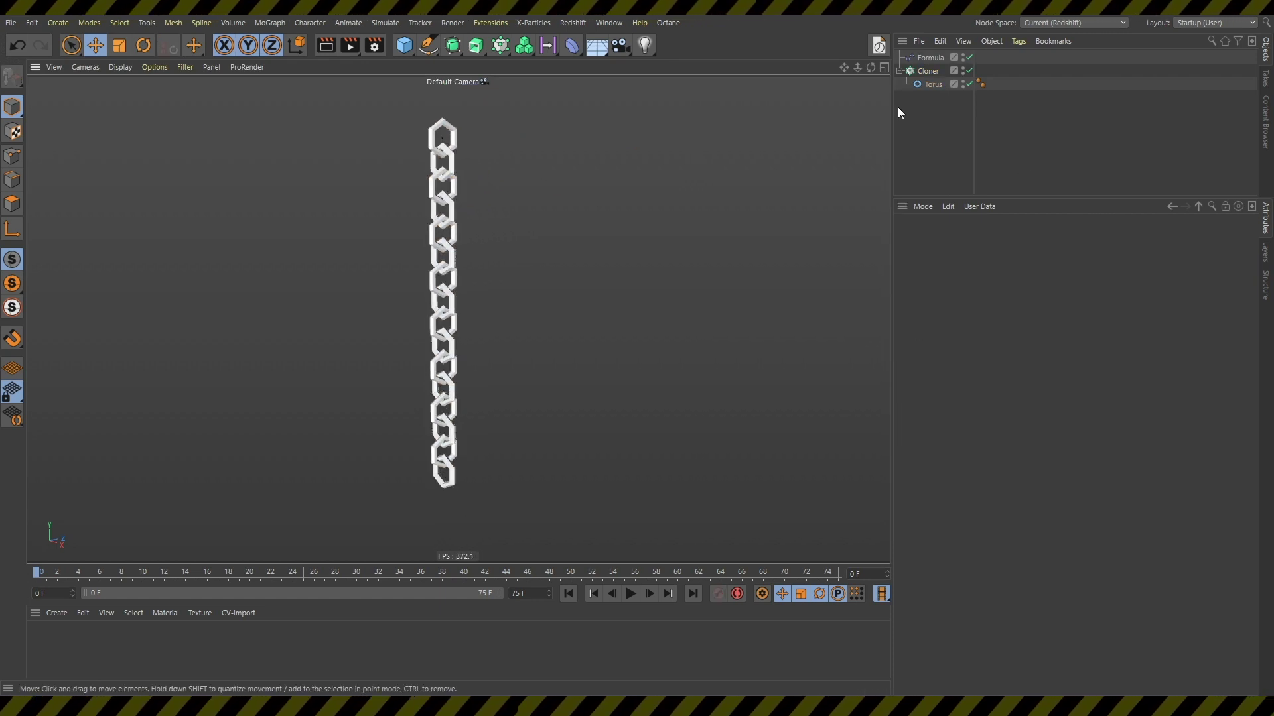
Create a cylinder oriented along +X.
left_click_drag(404, 45, 680, 70)
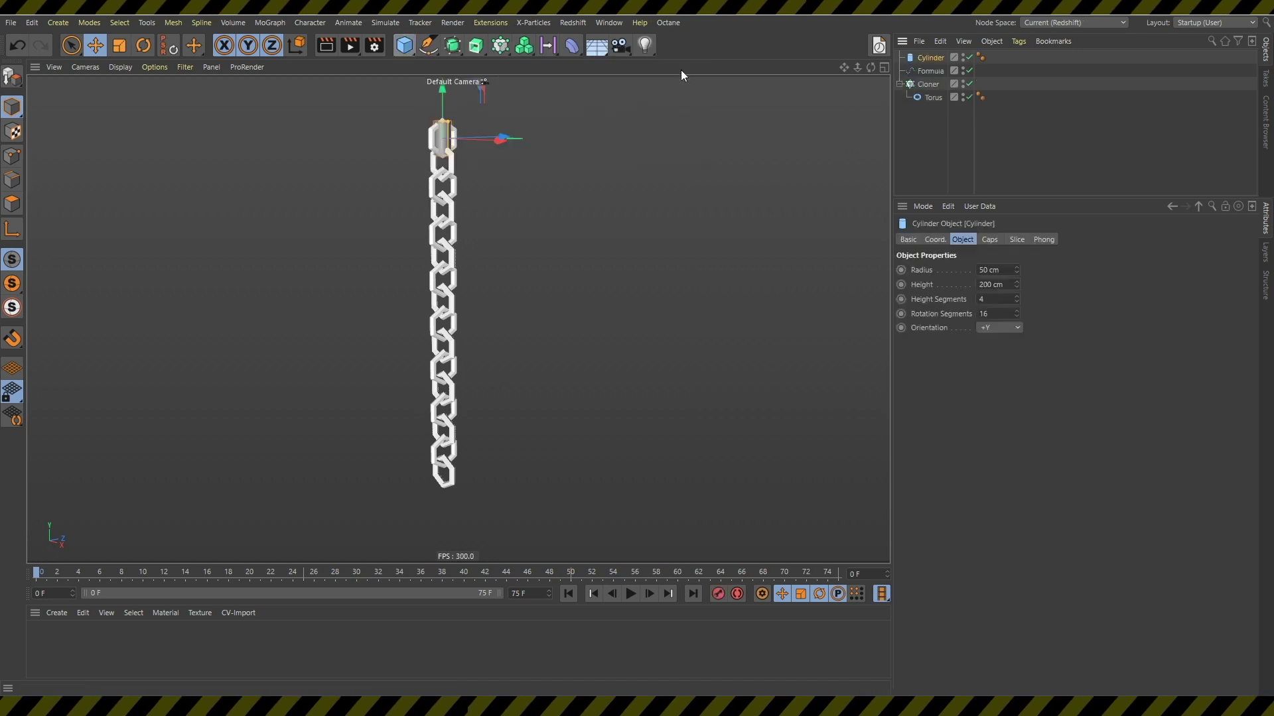
left_click(997, 328)
left_click(995, 343)
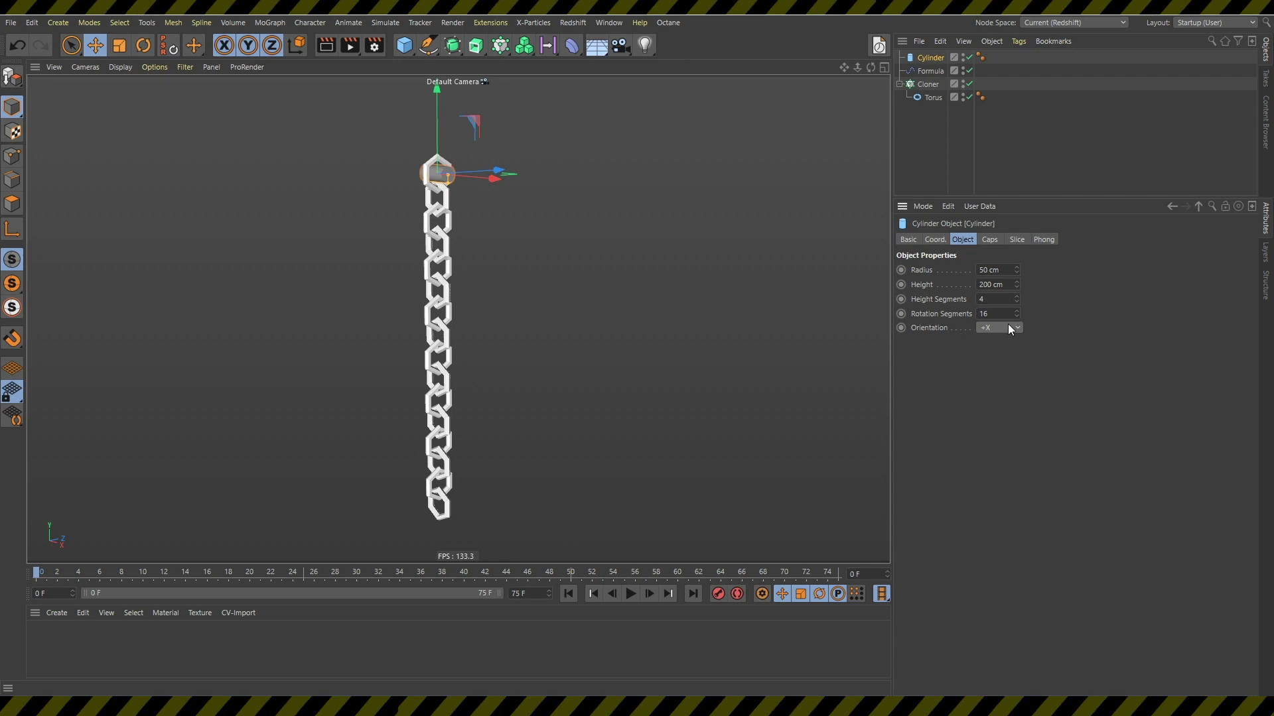
scroll(505, 115, "up", 5)
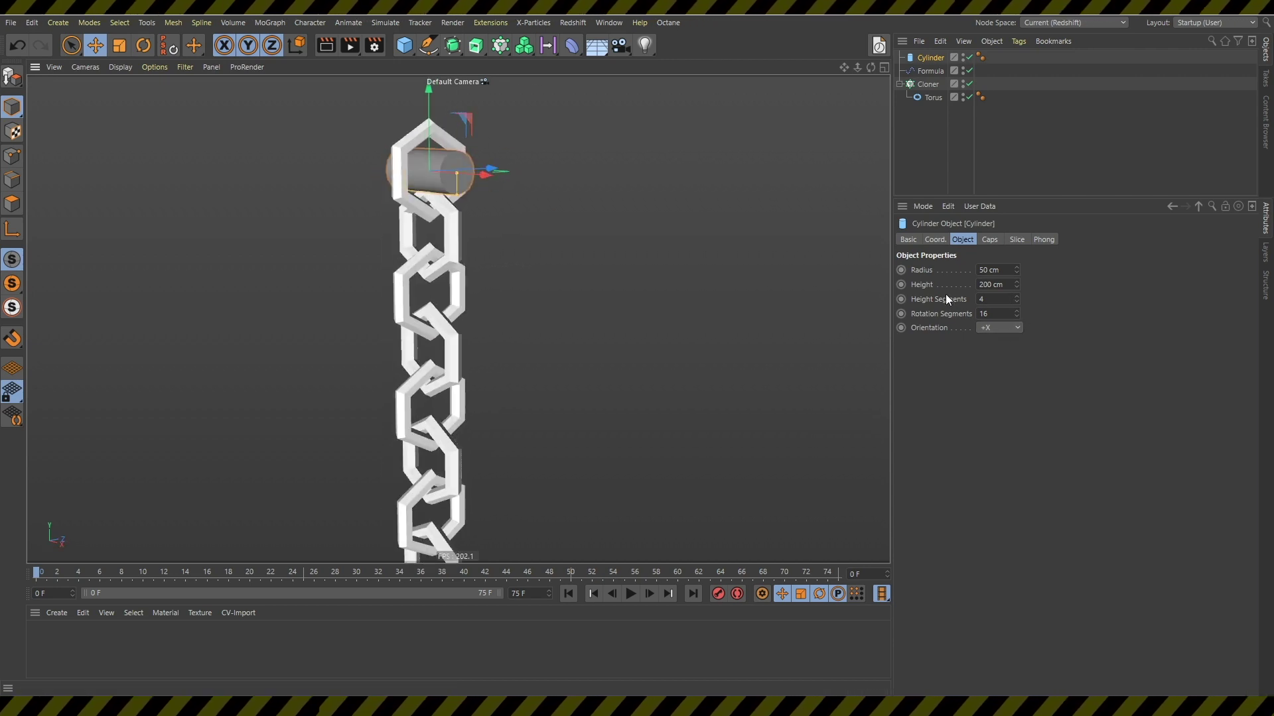
Make the cylinder 31.45 cm radius and 1746.119 cm long, raised into the top link.
left_click_drag(457, 194, 457, 187)
left_click_drag(430, 130, 430, 121)
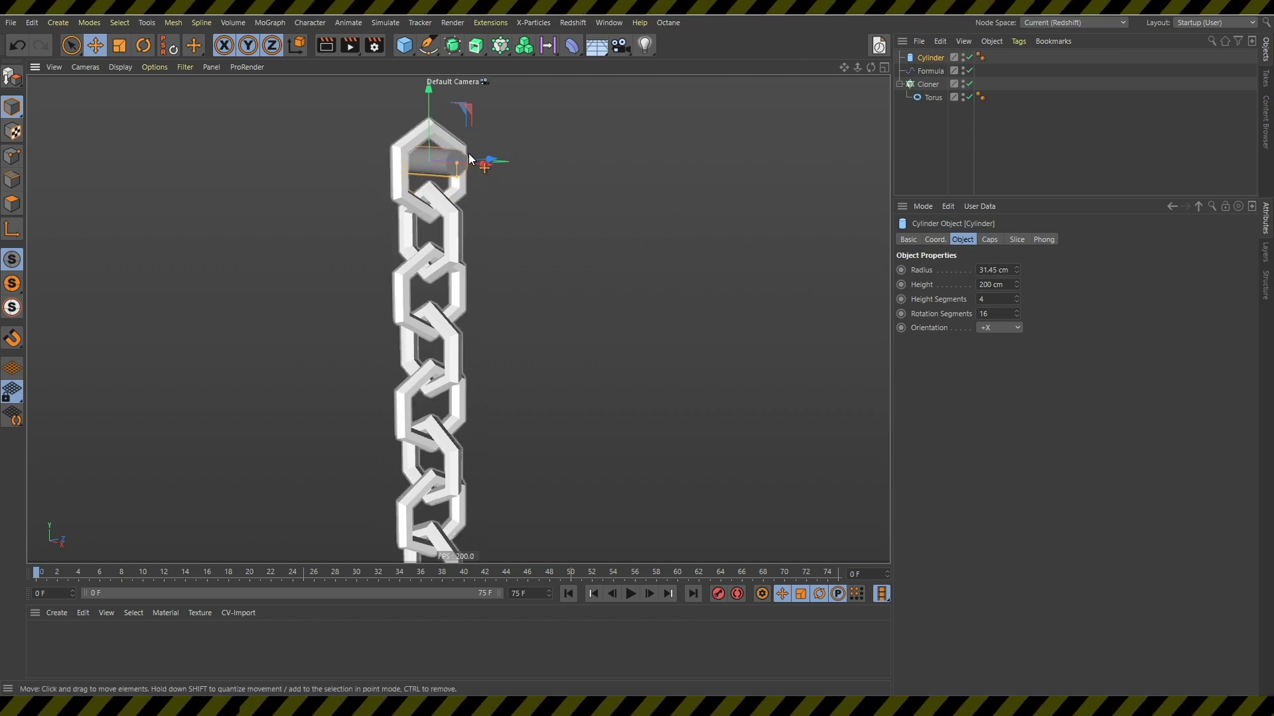
scroll(466, 156, "down", 2)
scroll(462, 199, "down", 2)
left_click_drag(460, 185, 690, 190, "alt")
middle_click_drag(680, 183, 638, 185, "alt")
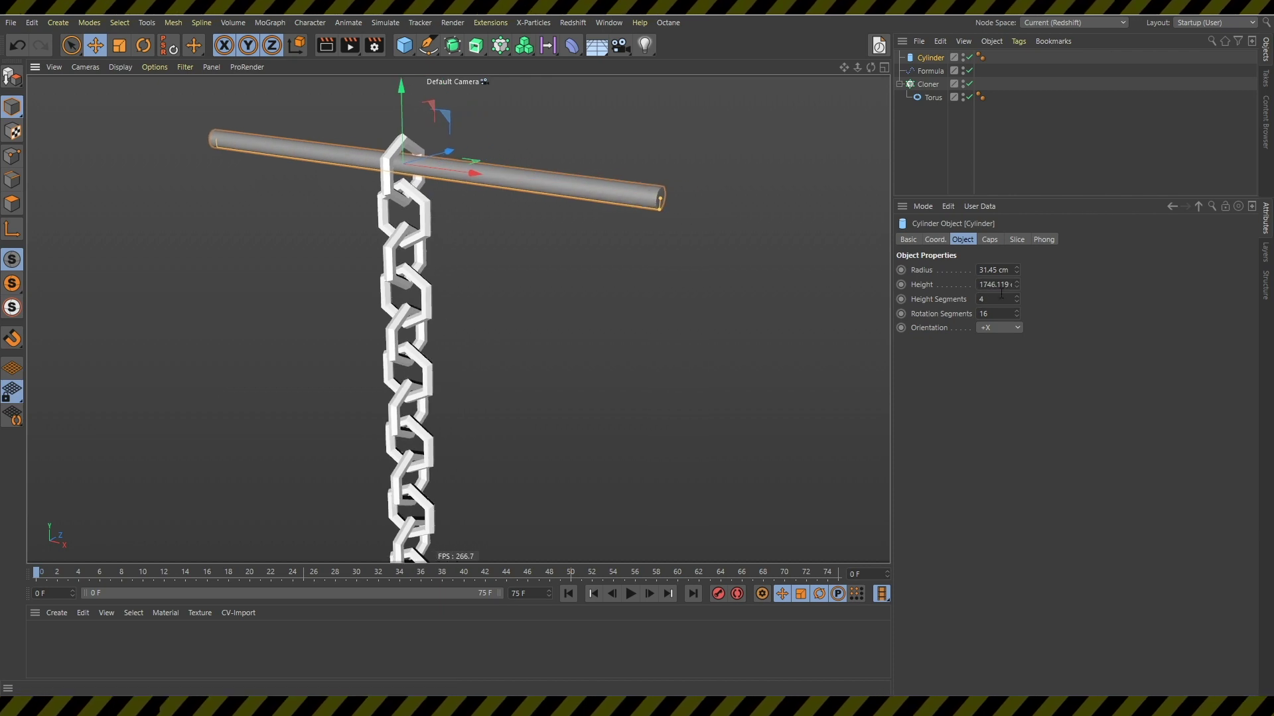
left_click_drag(706, 207, 626, 189, "alt")
right_click_drag(627, 189, 650, 325, "alt")
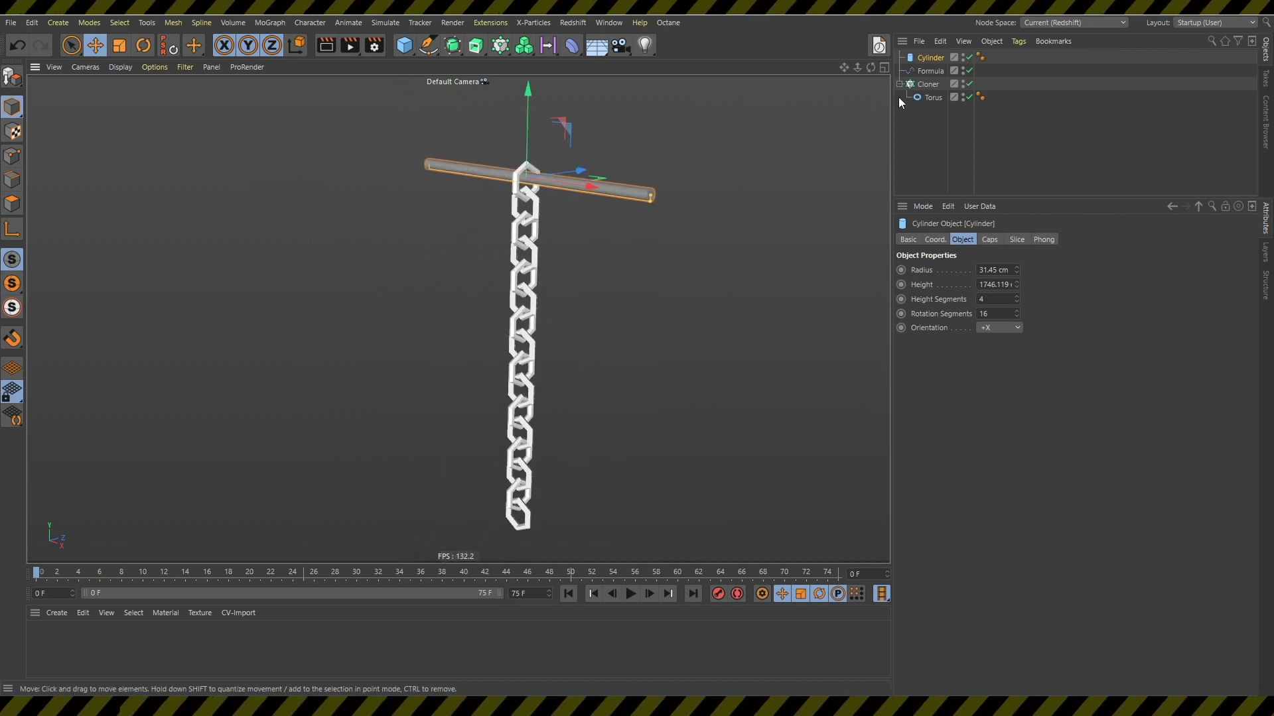
right_click(940, 61)
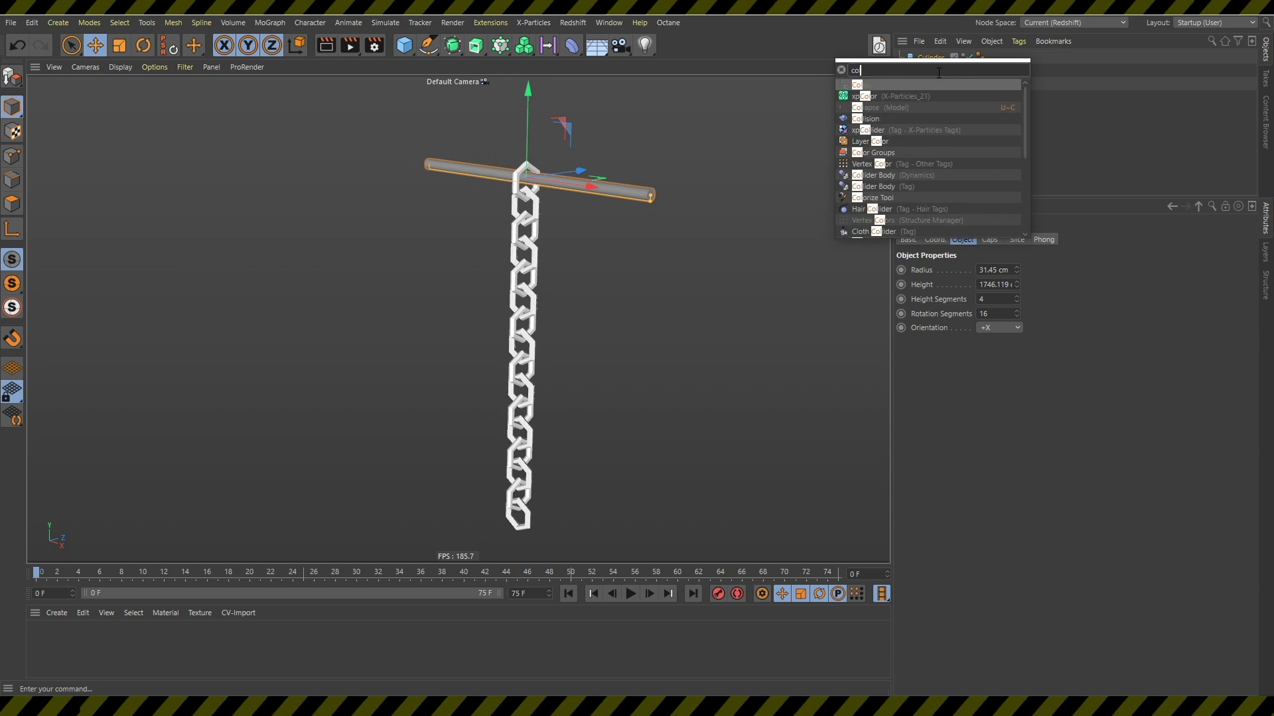
Give the cylinder a Collider Body tag and the cloner a Rigid Body tag.
left_click(937, 73)
left_click(938, 84)
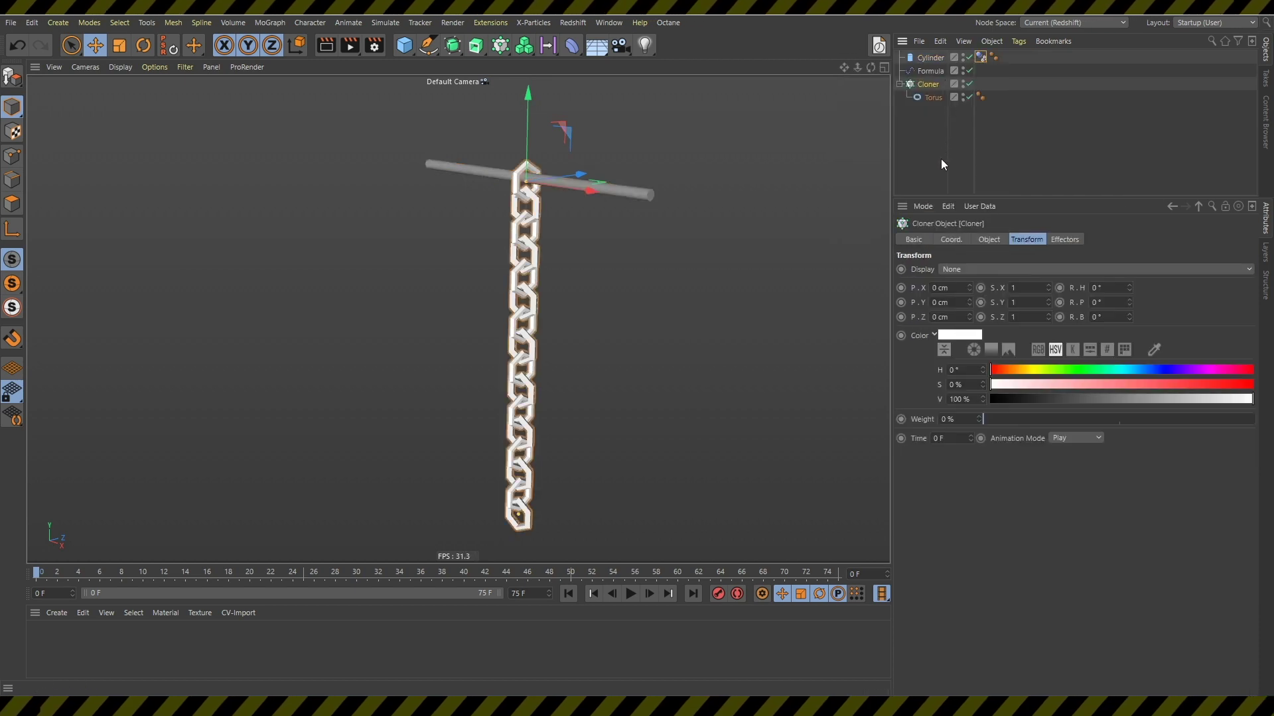
key("shift+c")
type("col brigid")
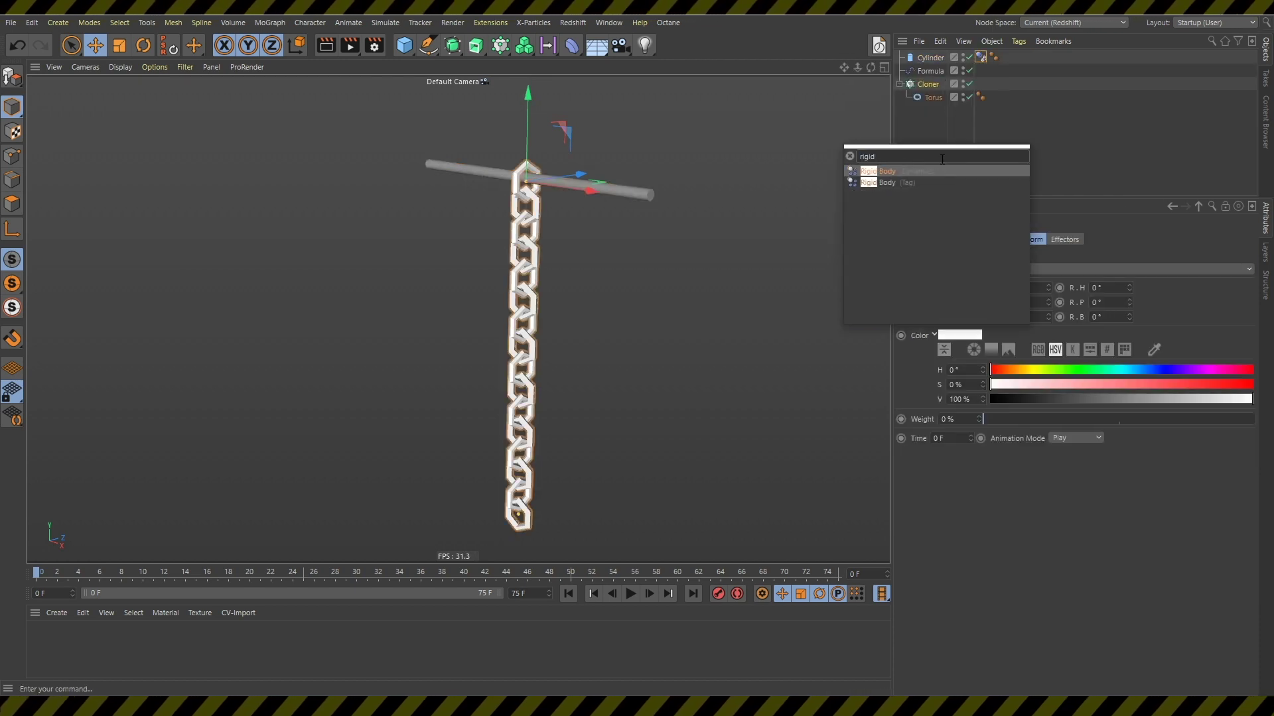
key("Return")
left_click(936, 143)
Play and rewind the simulation twice to test it.
key("F8")
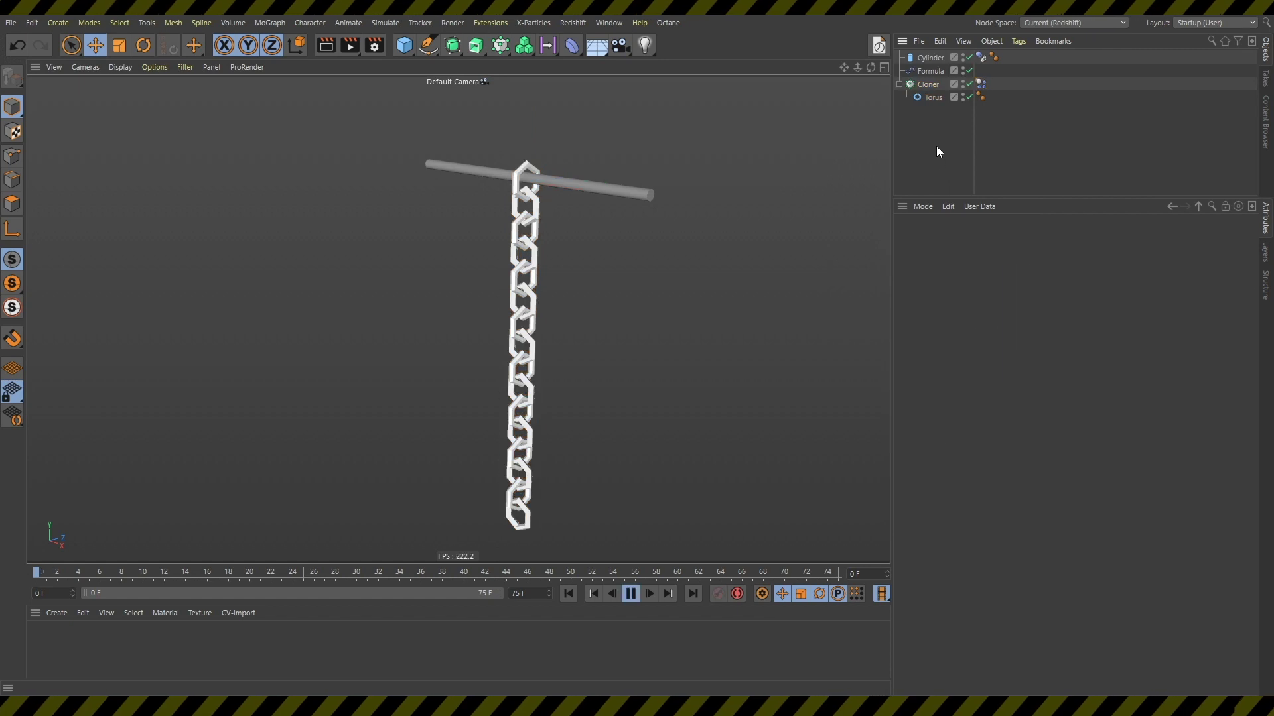
key("F8")
key("shift+f")
key("F8")
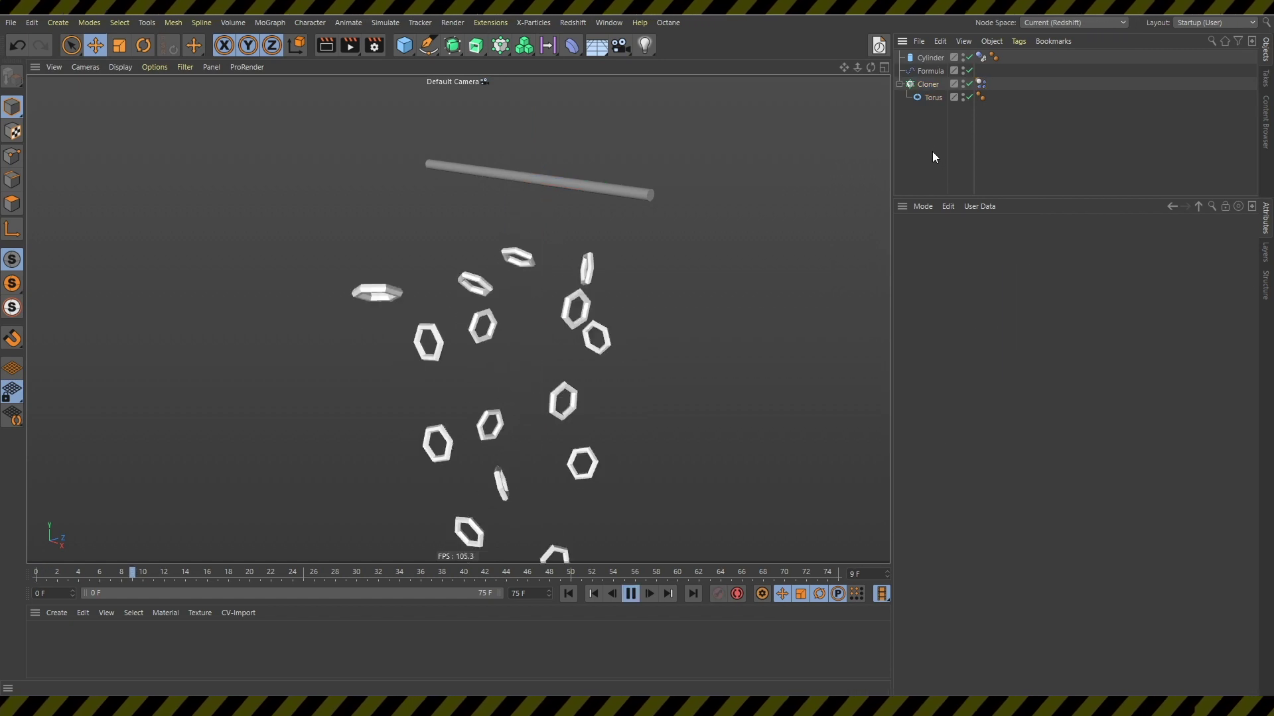
key("F8")
key("shift+f")
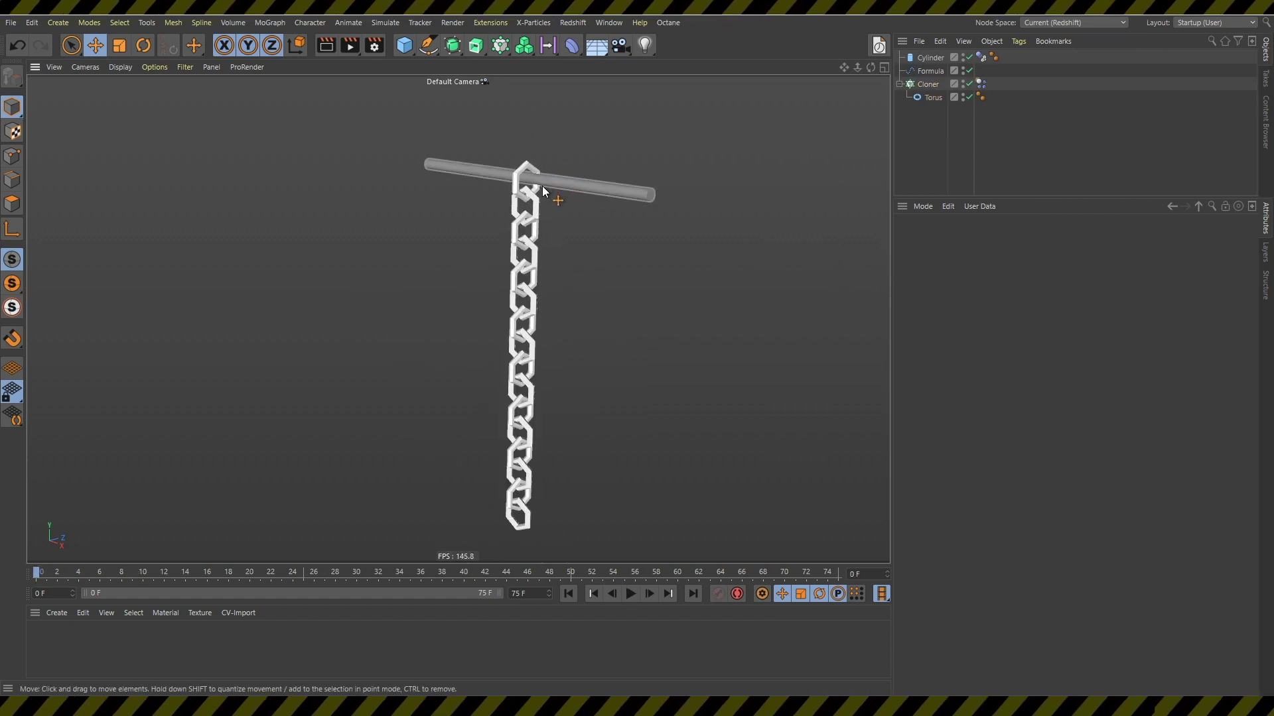
Select the chain's Rigid Body tag and show its Collision settings.
scroll(543, 186, "up", 8)
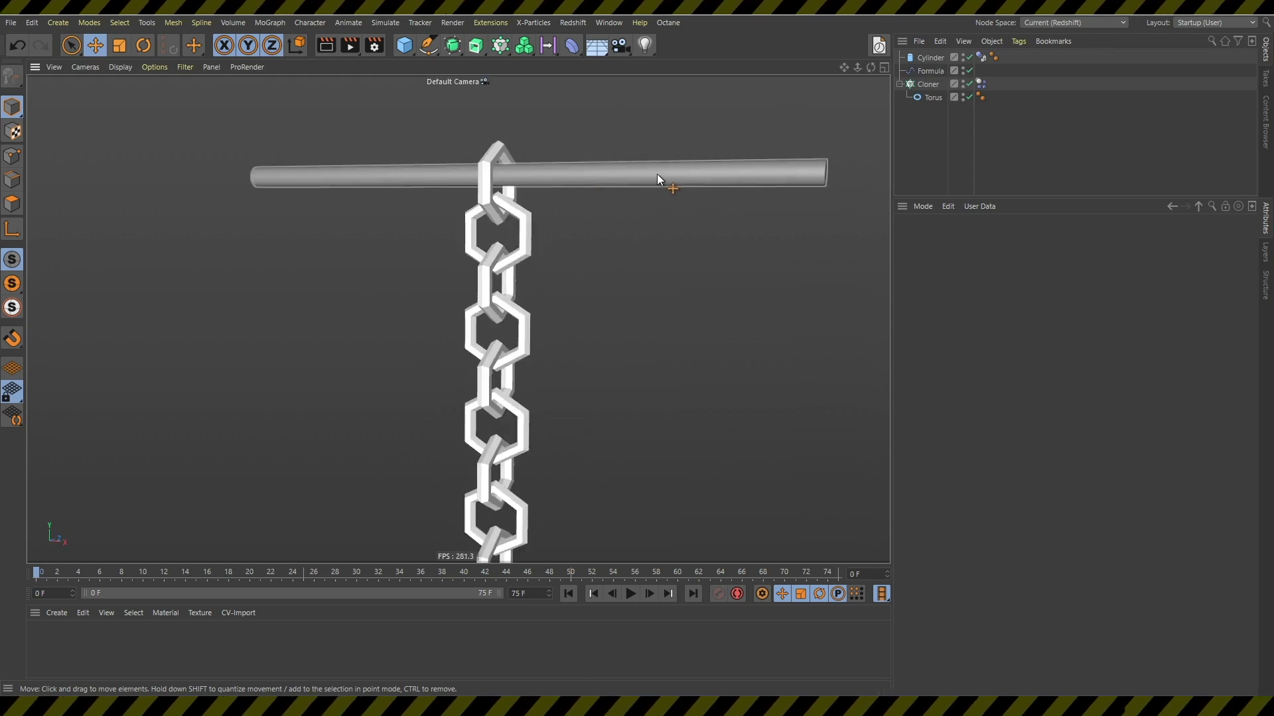
middle_click_drag(532, 176, 491, 193, "alt")
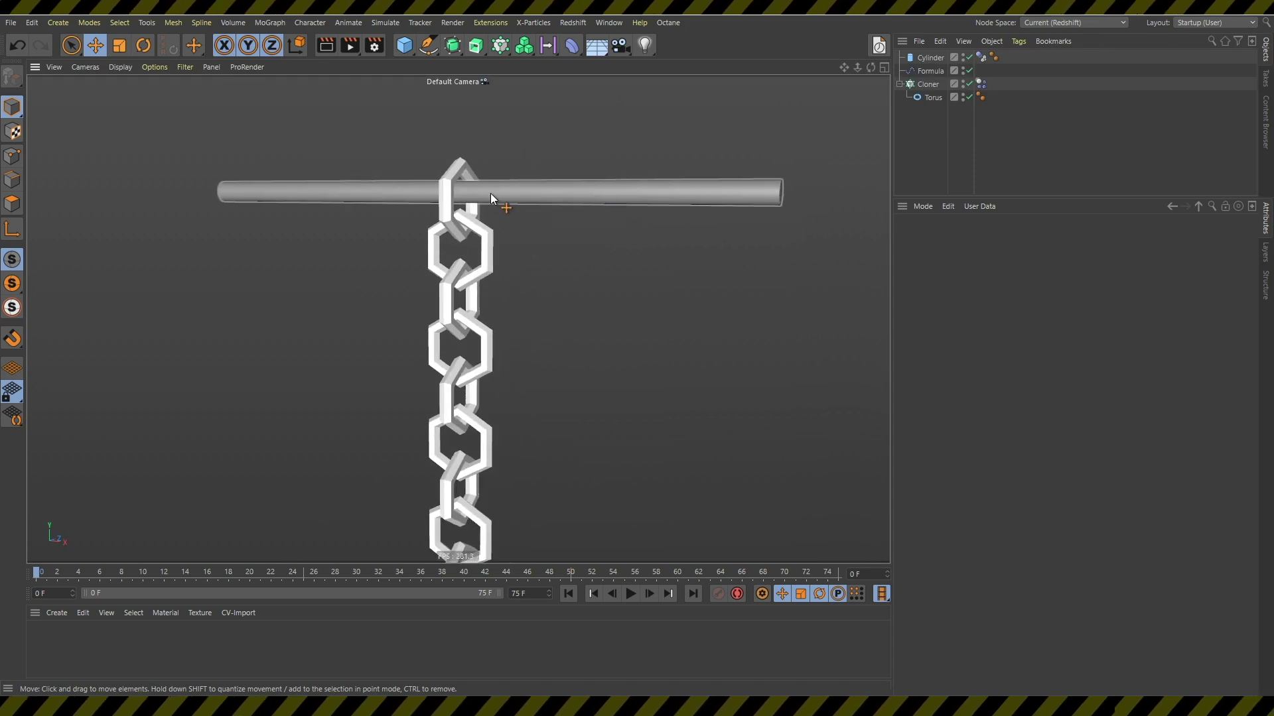
left_click_drag(491, 193, 512, 188, "alt")
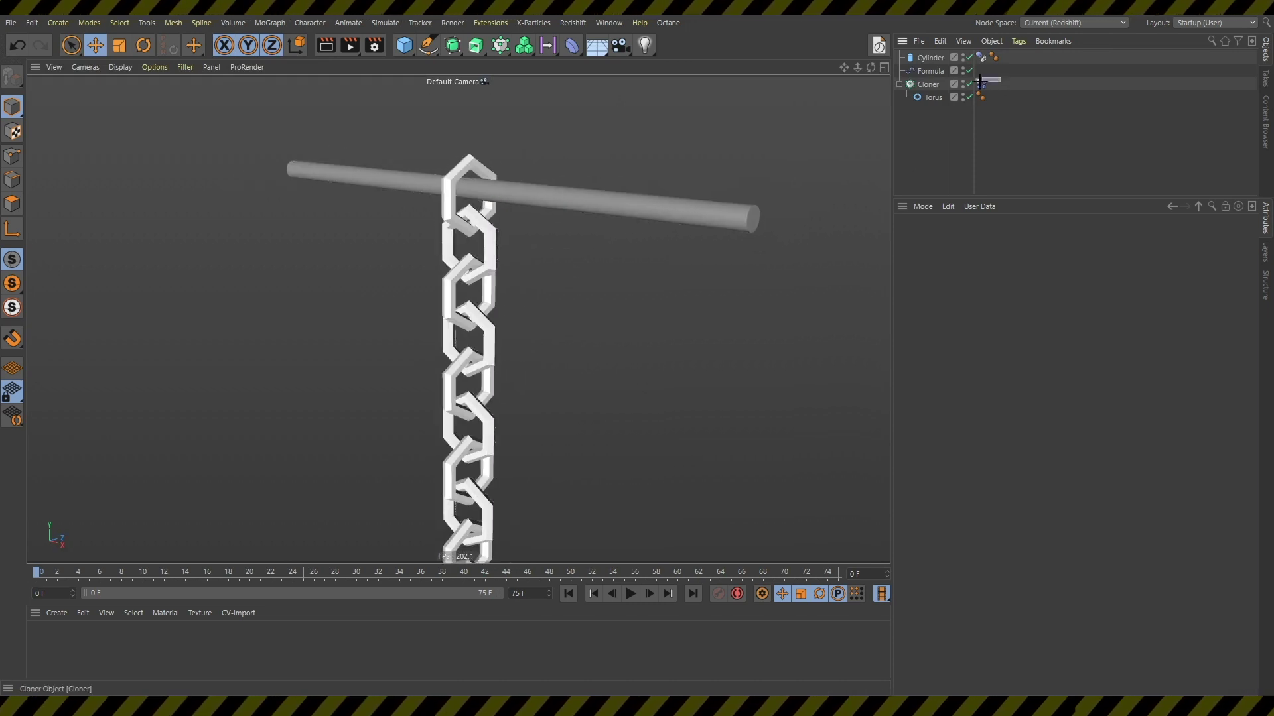
left_click(982, 85)
left_click(1003, 238)
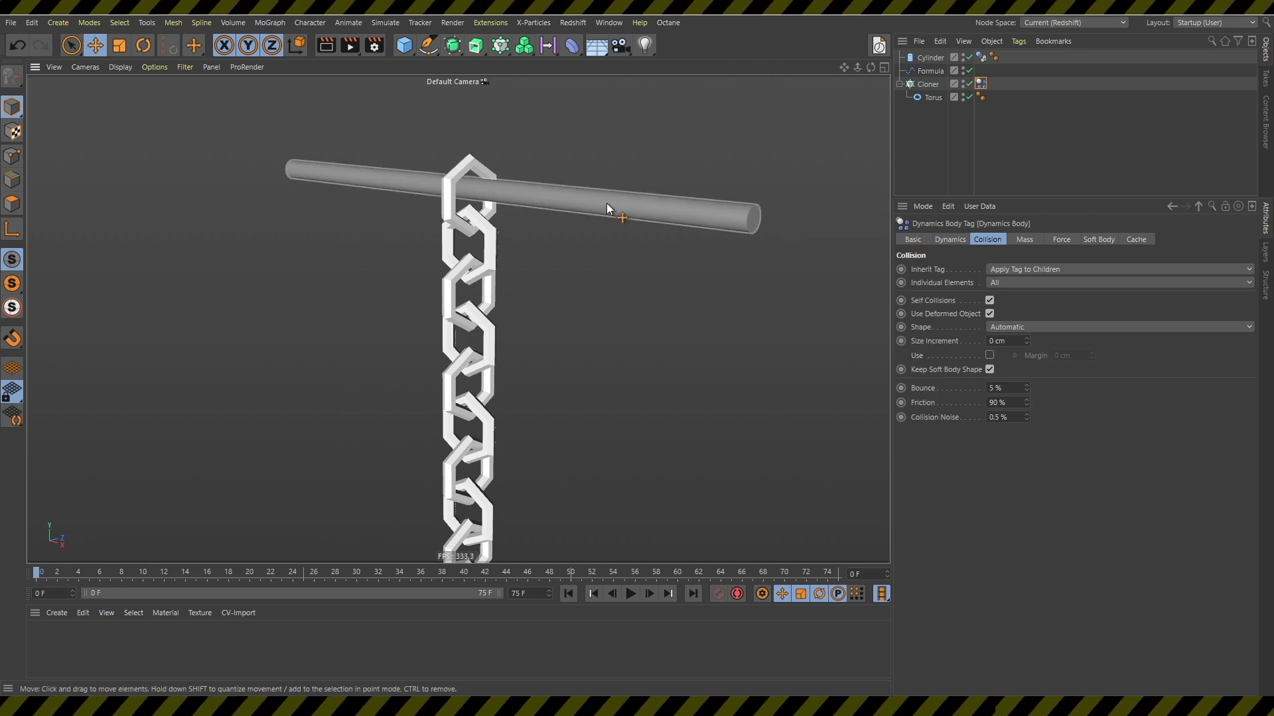
Set the chain's collision Shape to Moving Mesh.
scroll(624, 199, "down", 4)
middle_click_drag(638, 193, 572, 188, "alt")
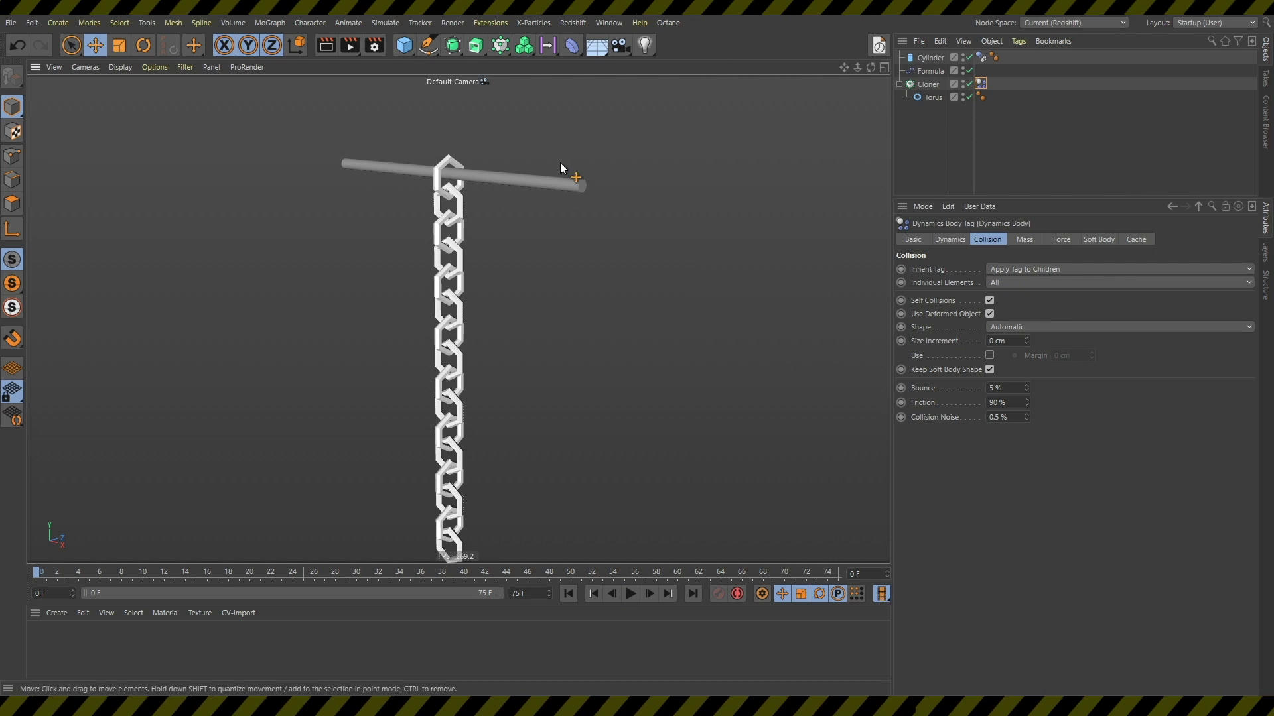
left_click(1029, 326)
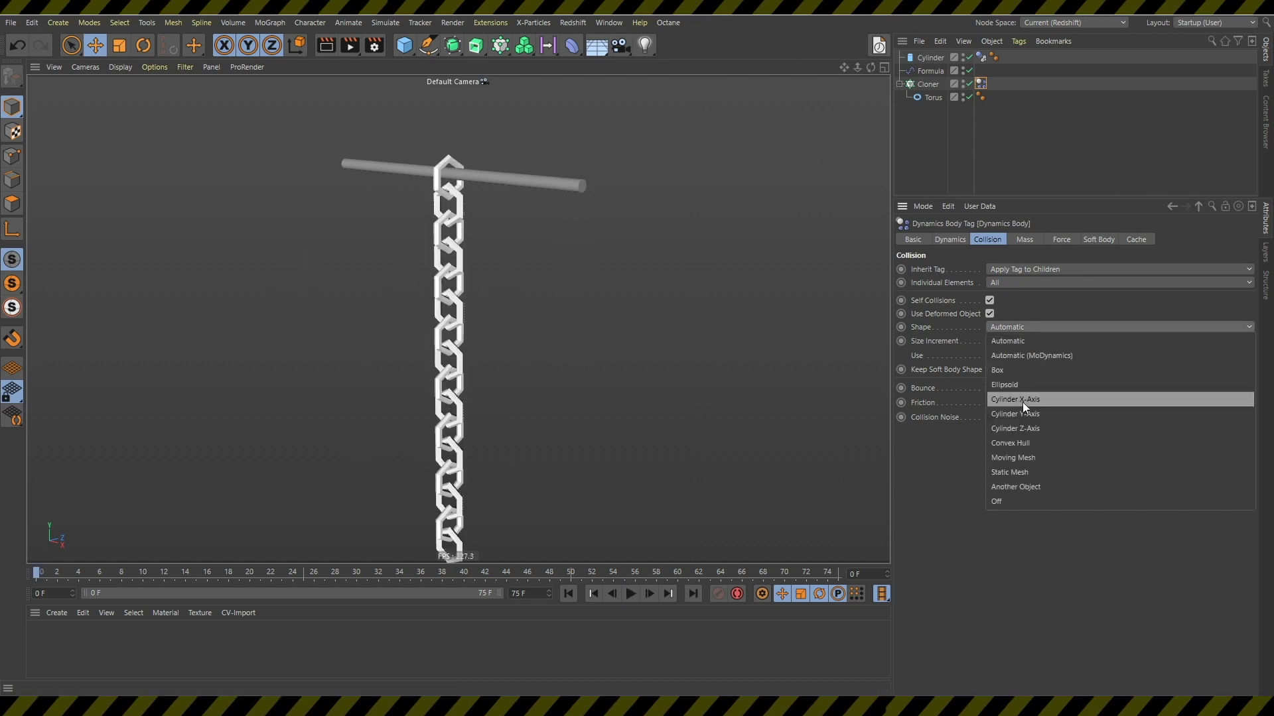
left_click(1032, 458)
Play and rewind the simulation several times to confirm the chain hangs from the rod.
key("F8")
key("F8")
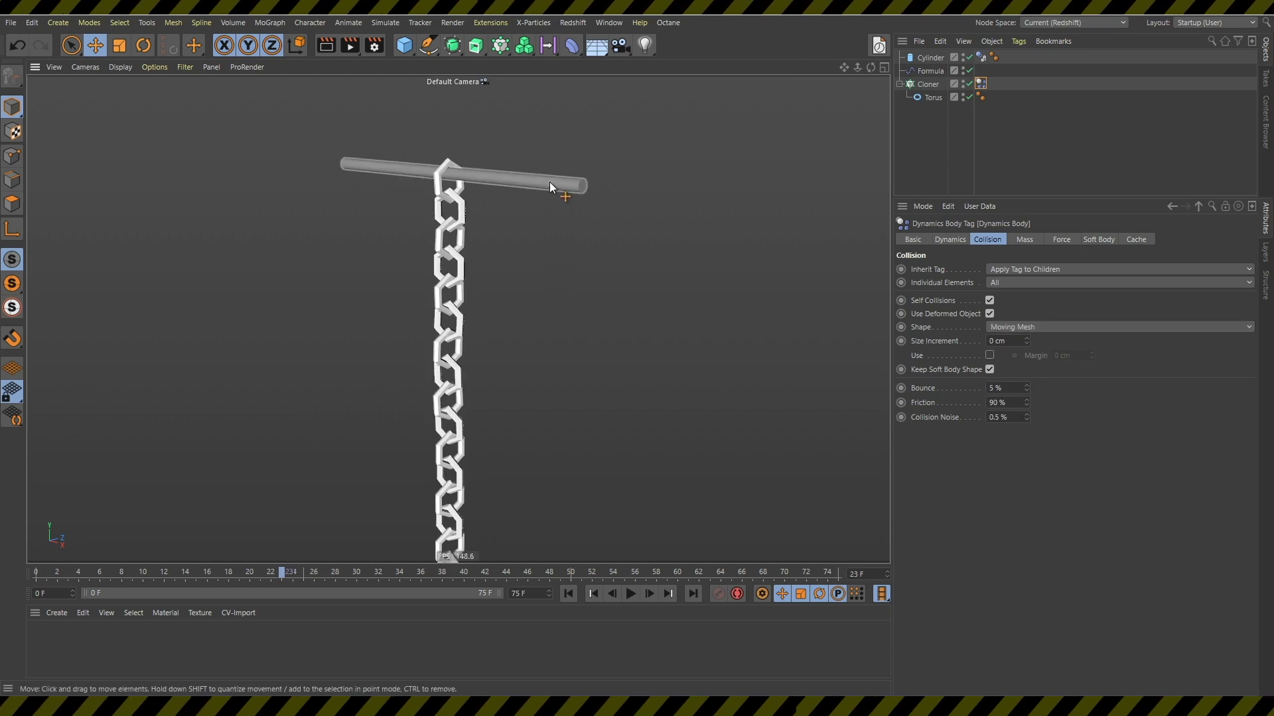
scroll(551, 186, "down", 4)
middle_click_drag(551, 186, 525, 166, "alt")
key("shift+f")
key("F8")
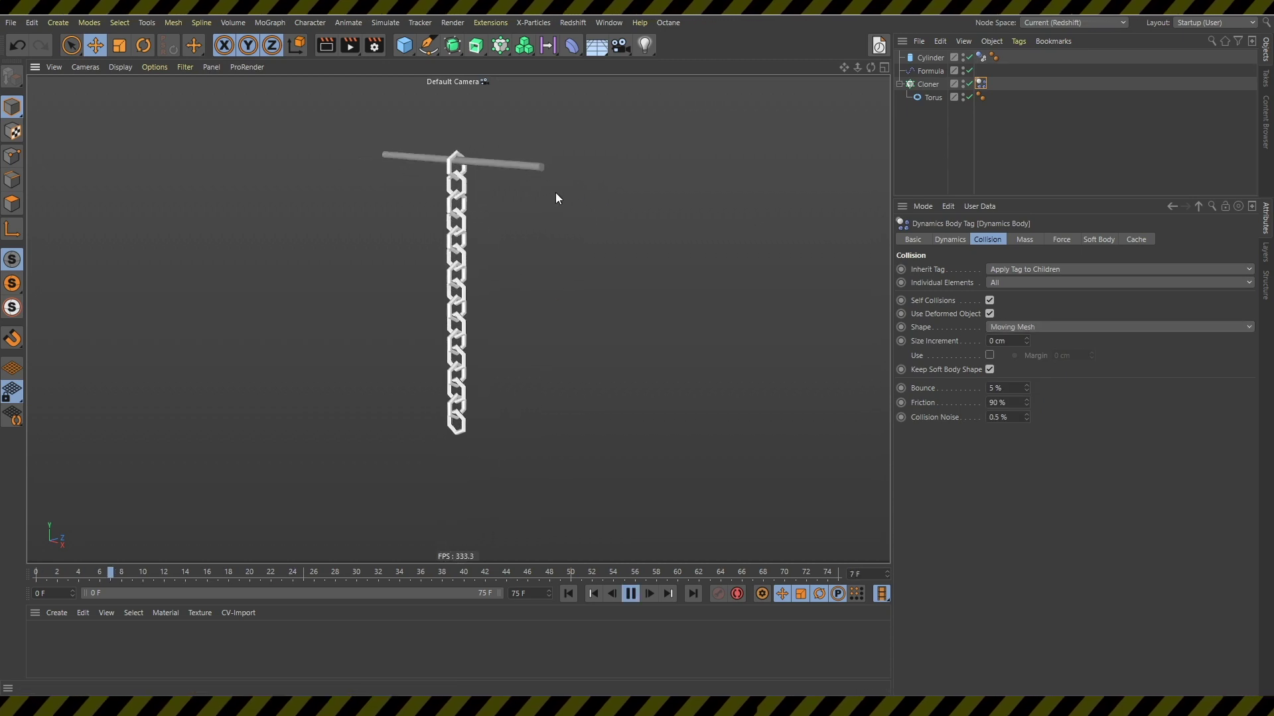
key("F8")
key("shift+f")
key("F8")
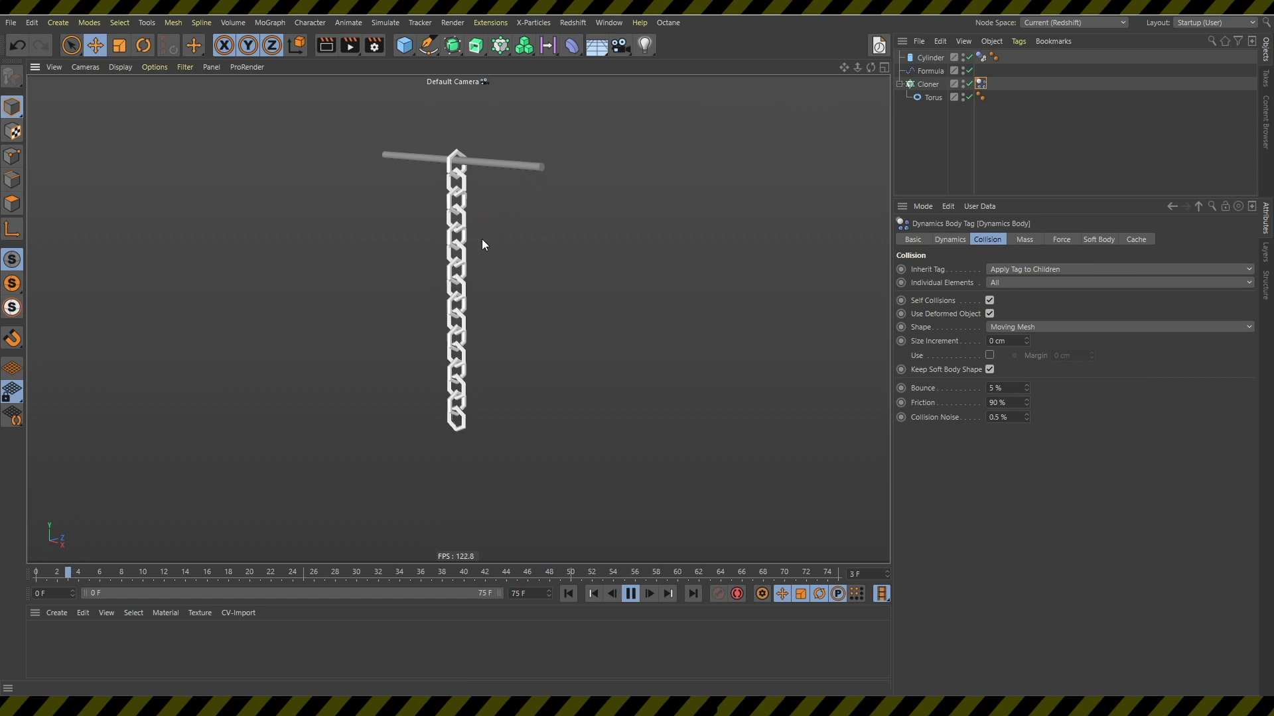
key("F8")
key("shift+f")
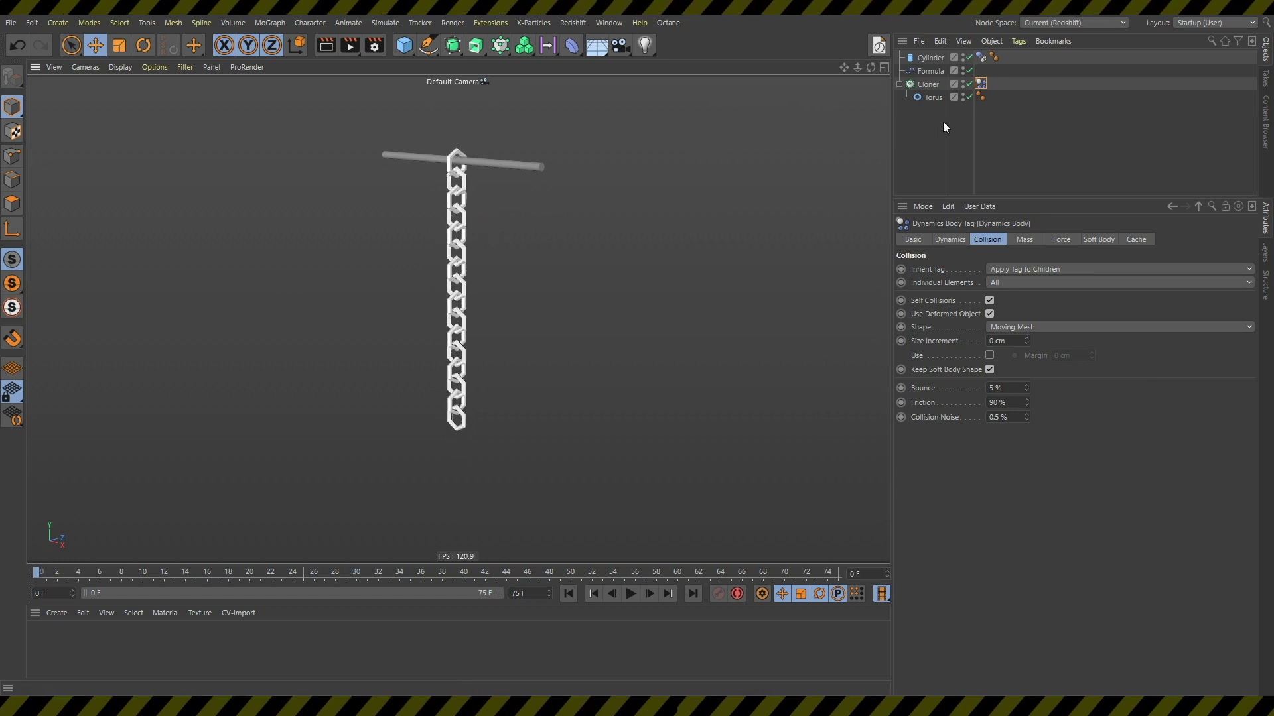
scroll(521, 114, "up", 3)
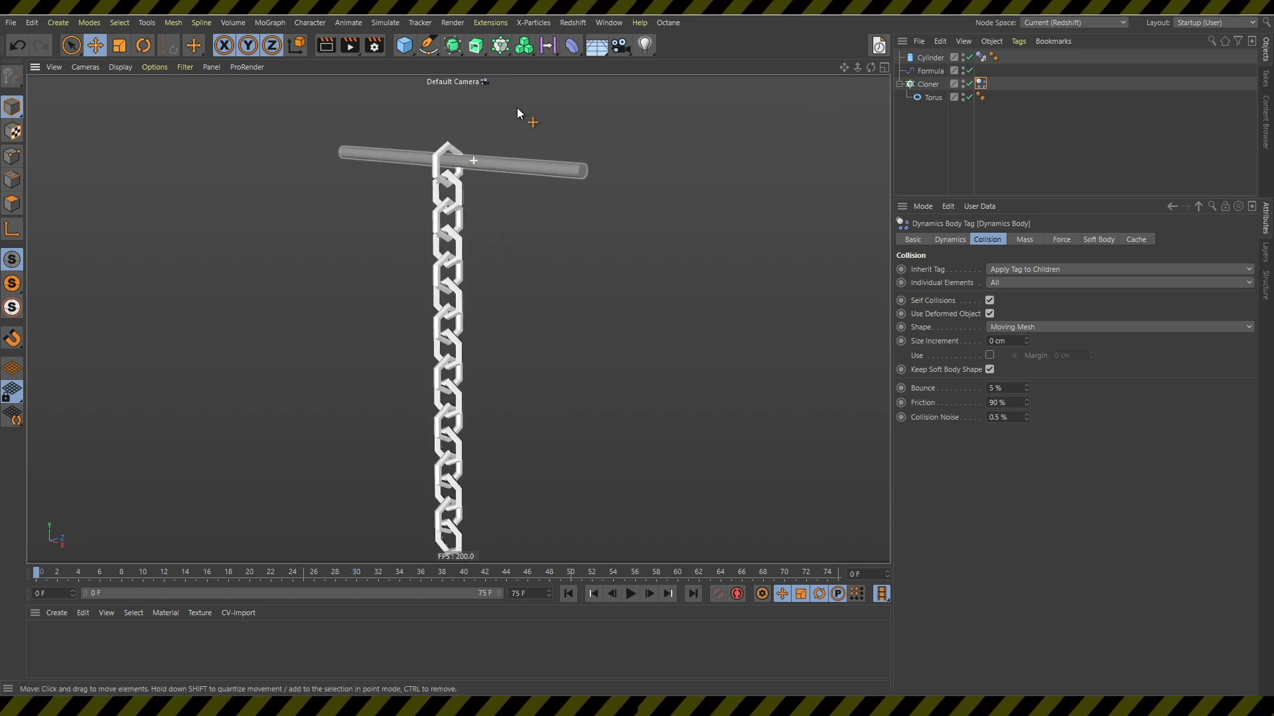
Nest the chain cloner inside a new parent Cloner.
left_click(931, 83)
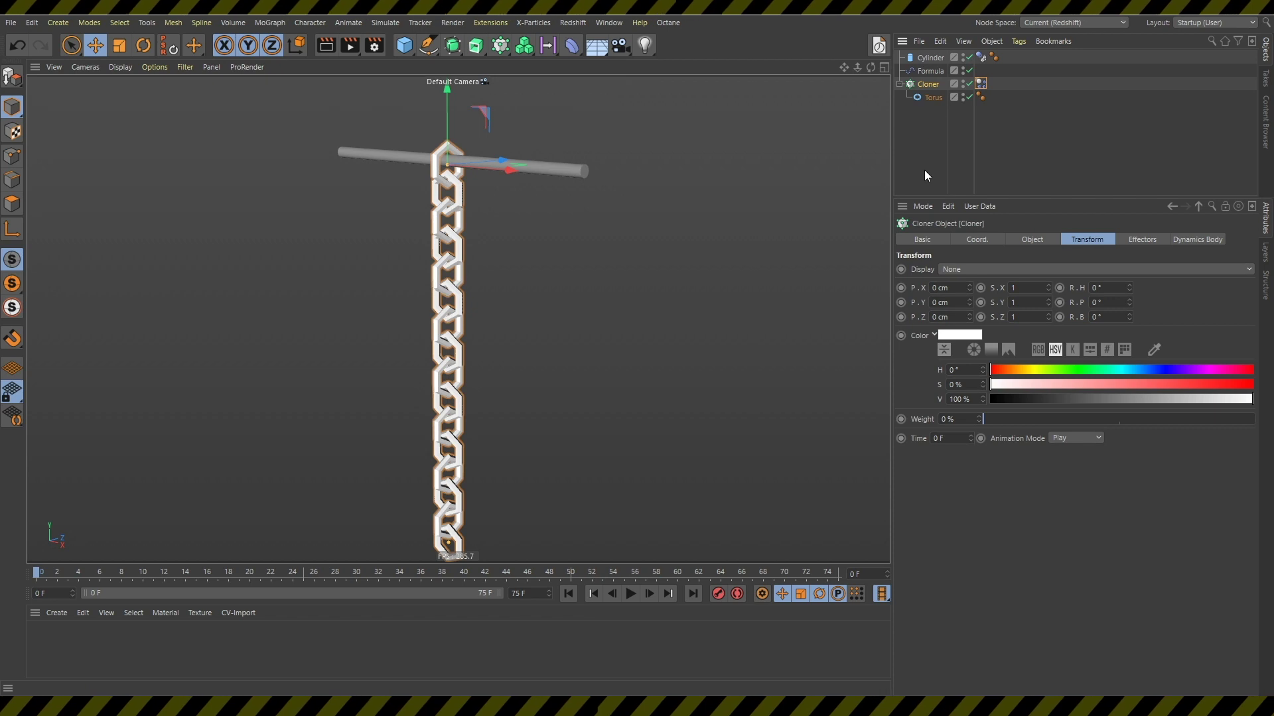
key("shift+c")
type("cloner")
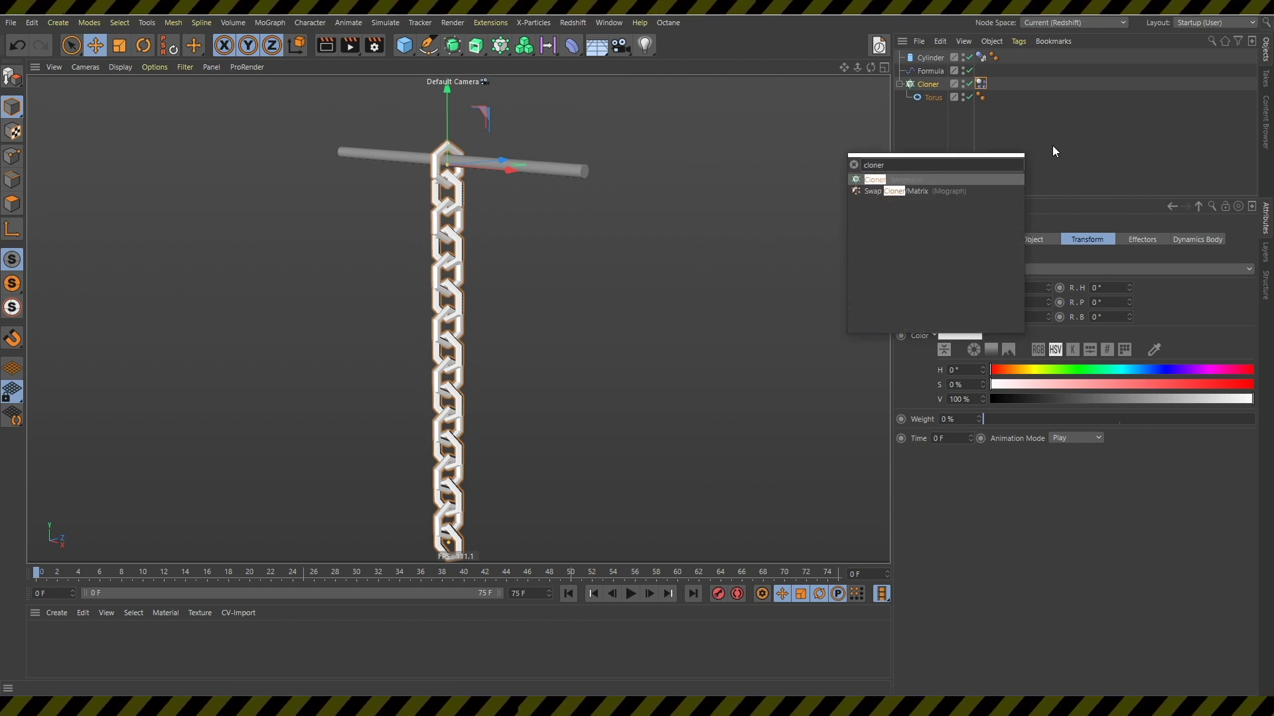
key("alt+Return")
mouse_move(601, 205)
left_mouse_down("alt")
mouse_move(551, 184)
mouse_move(808, 203)
left_mouse_up("alt")
Set the new cloner to Linear mode with P.Y 0 cm and P.X 259 cm.
left_click(984, 240)
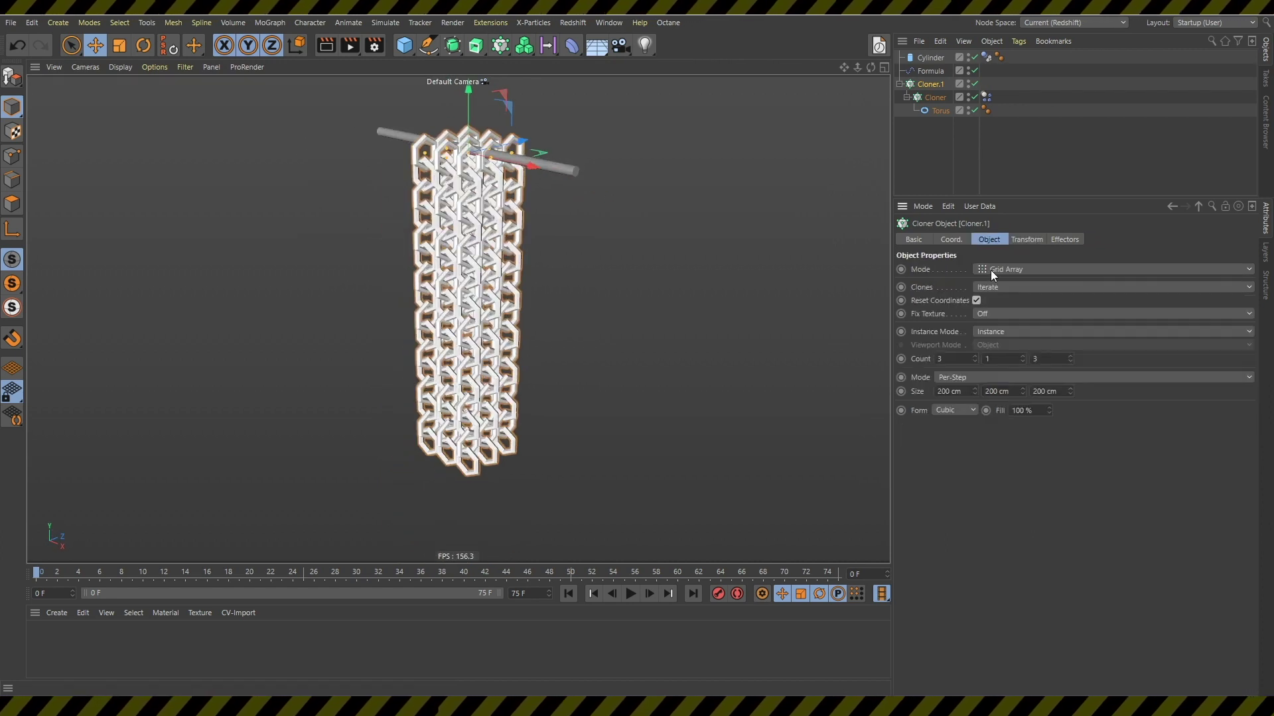
left_click(990, 270)
left_click(995, 300)
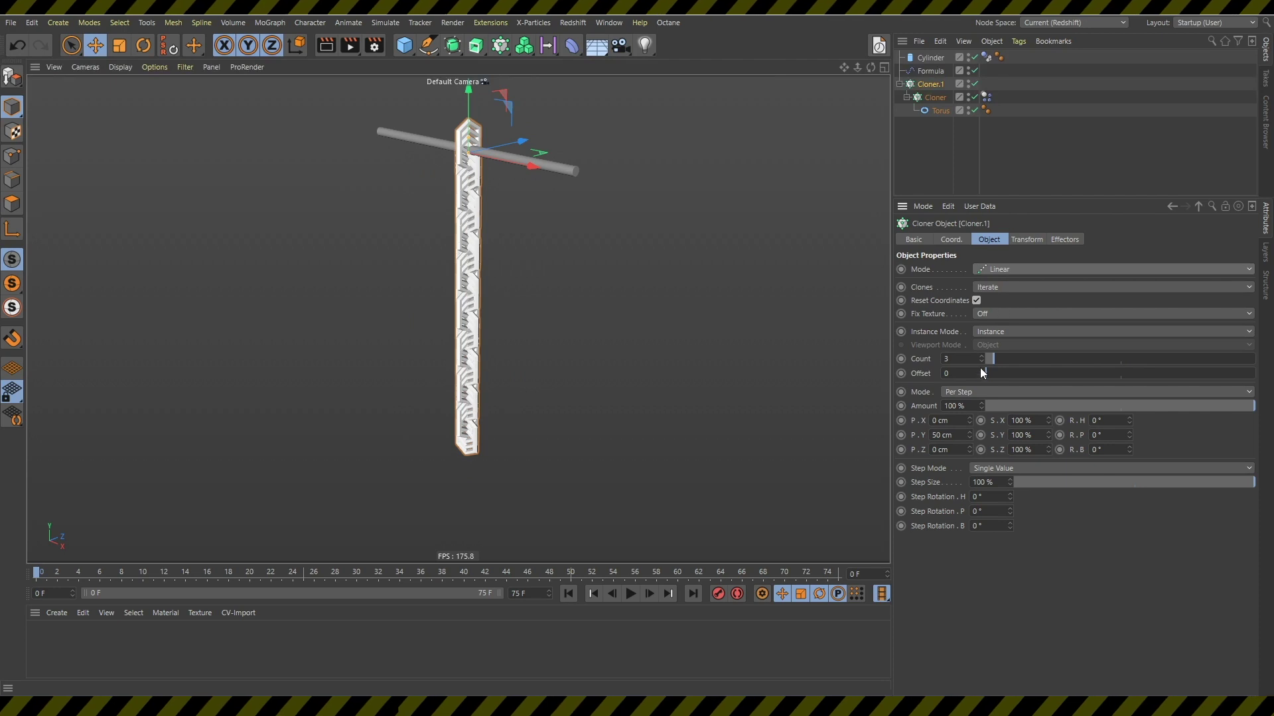
mouse_move(971, 440)
left_mouse_down()
mouse_move(973, 404)
mouse_move(970, 430)
left_mouse_up()
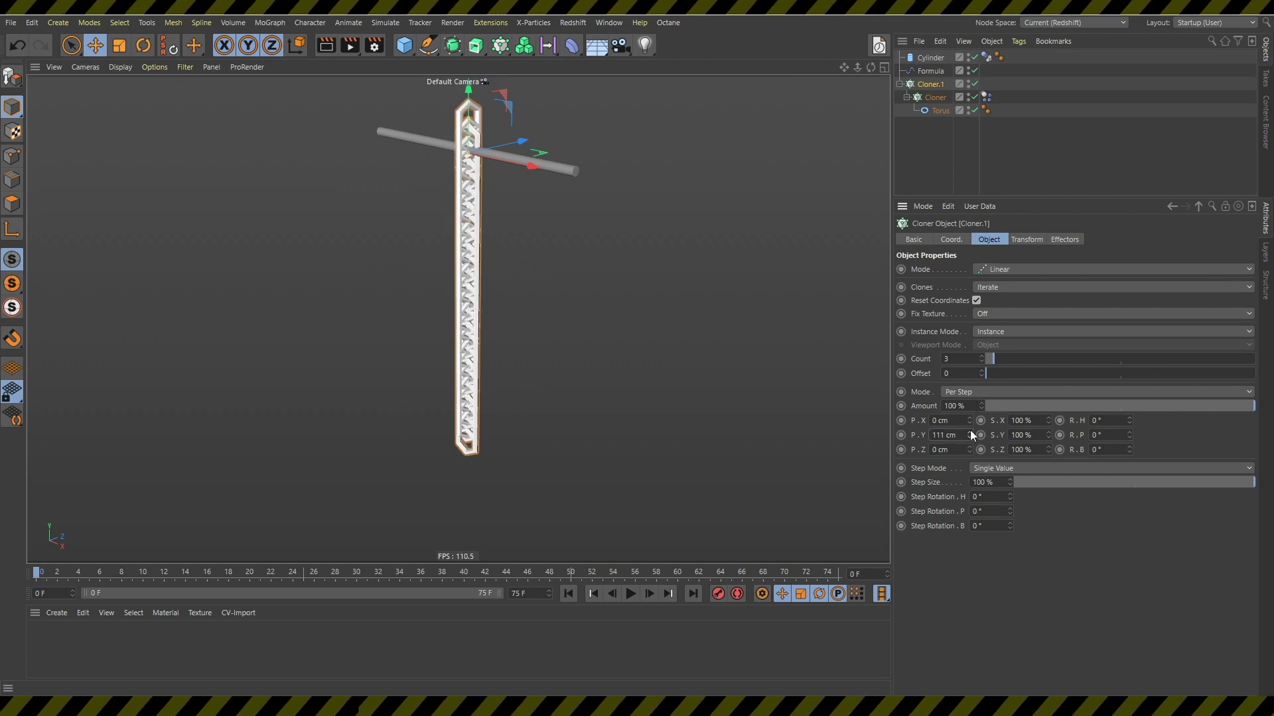
key("Return")
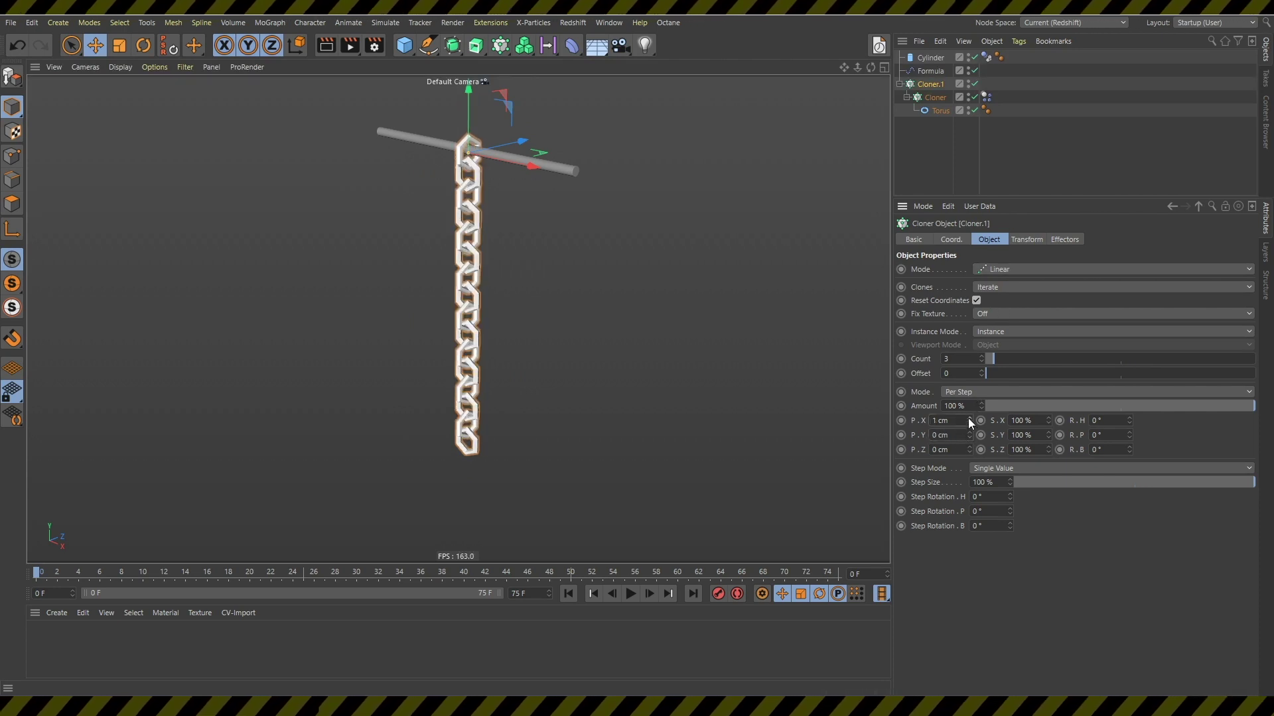
left_click_drag(968, 420, 989, 247)
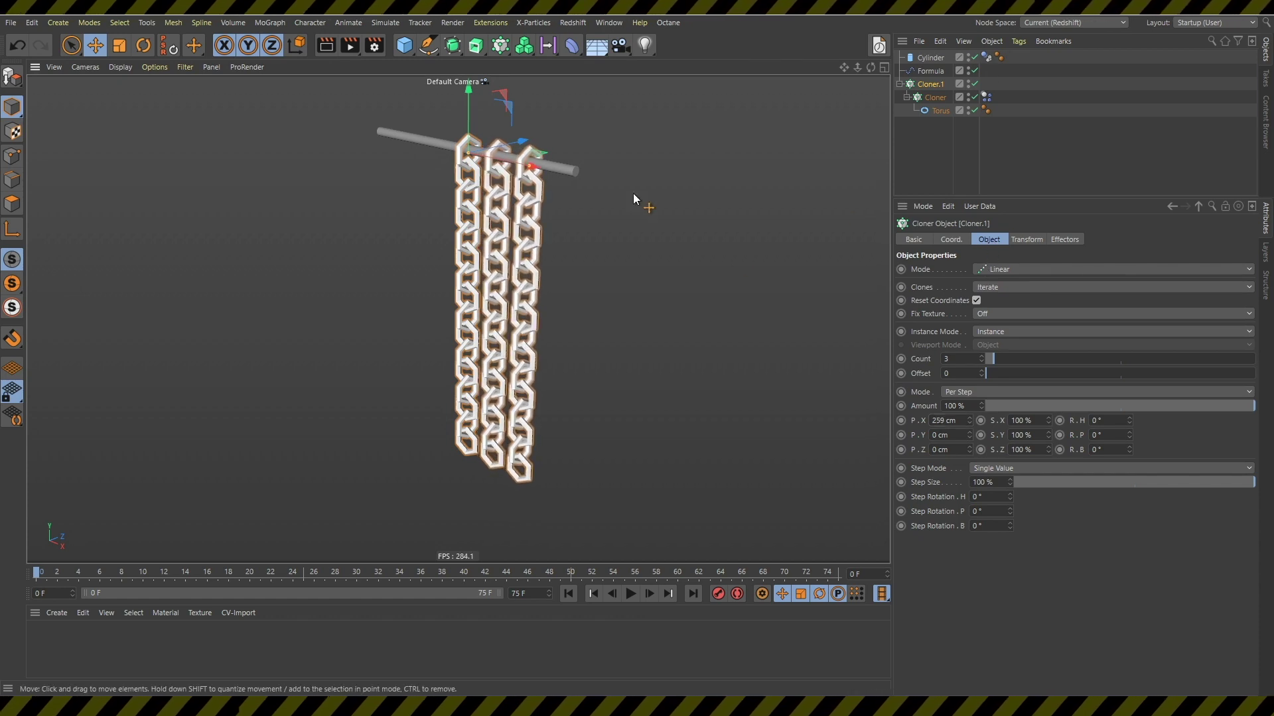
Set the parent cloner's count to 5 chains along the rod.
middle_click_drag(567, 174, 541, 189, "alt")
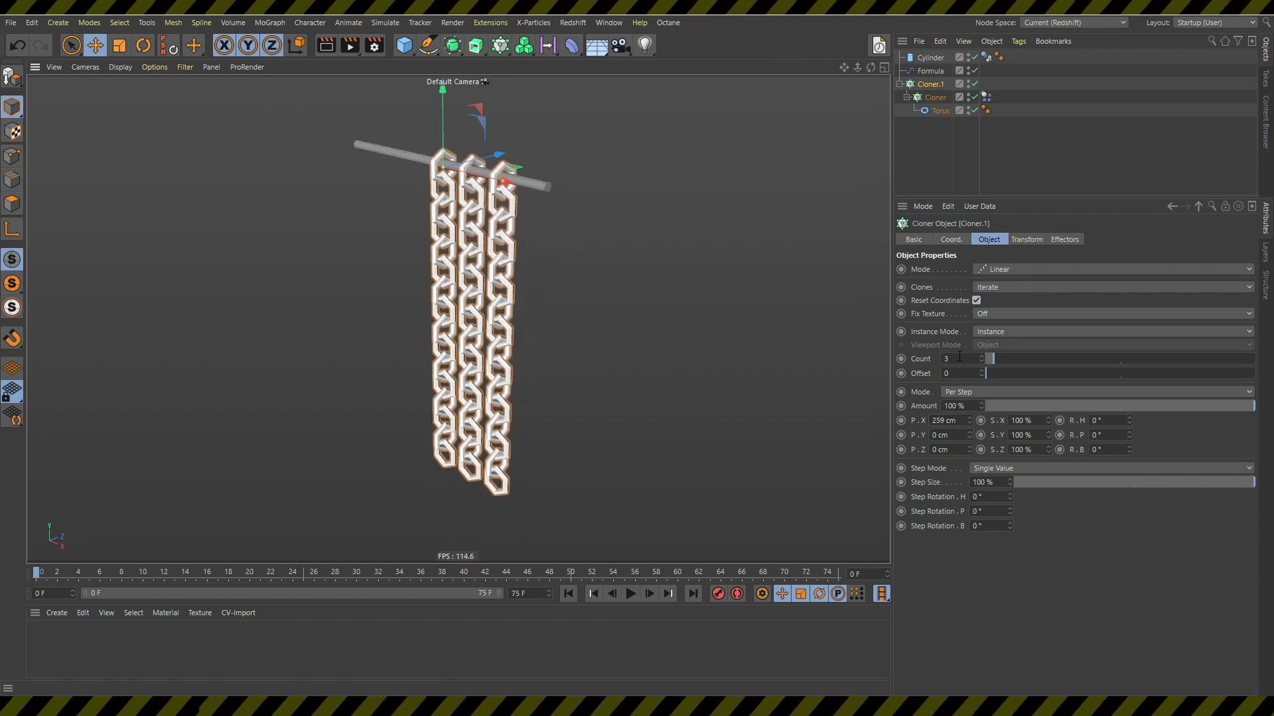
key("Return")
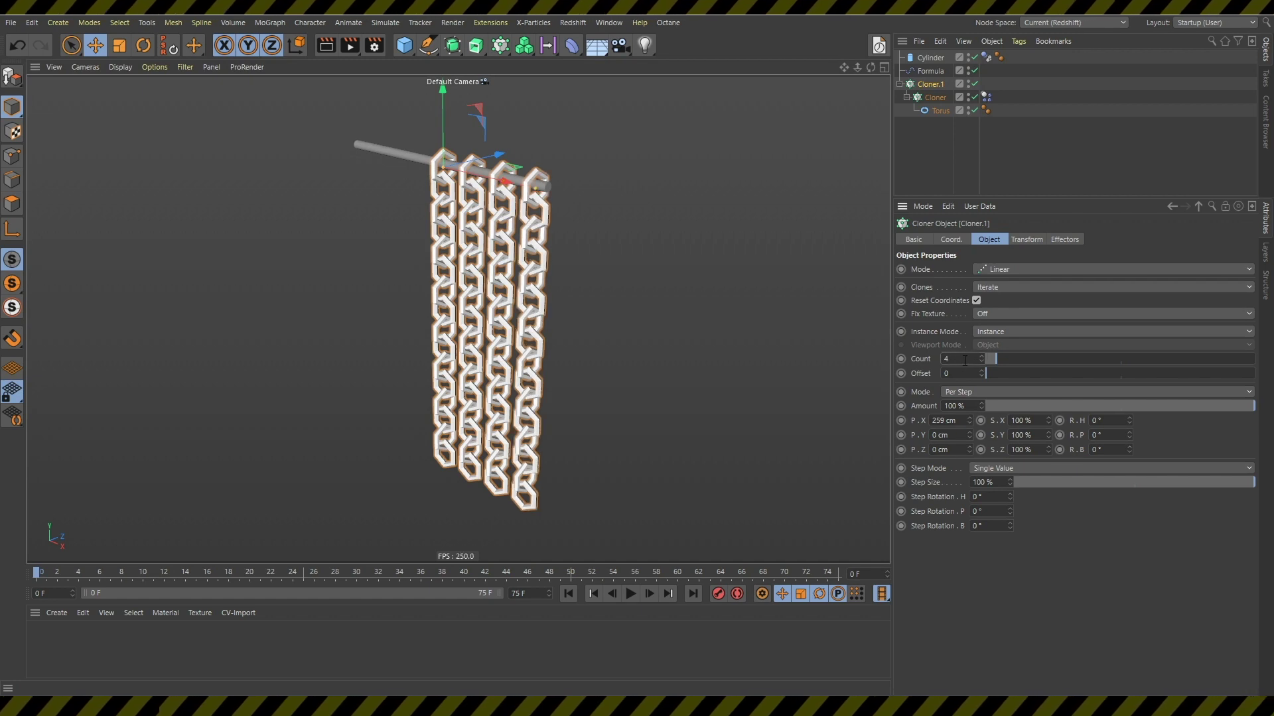
type("5")
key("Return")
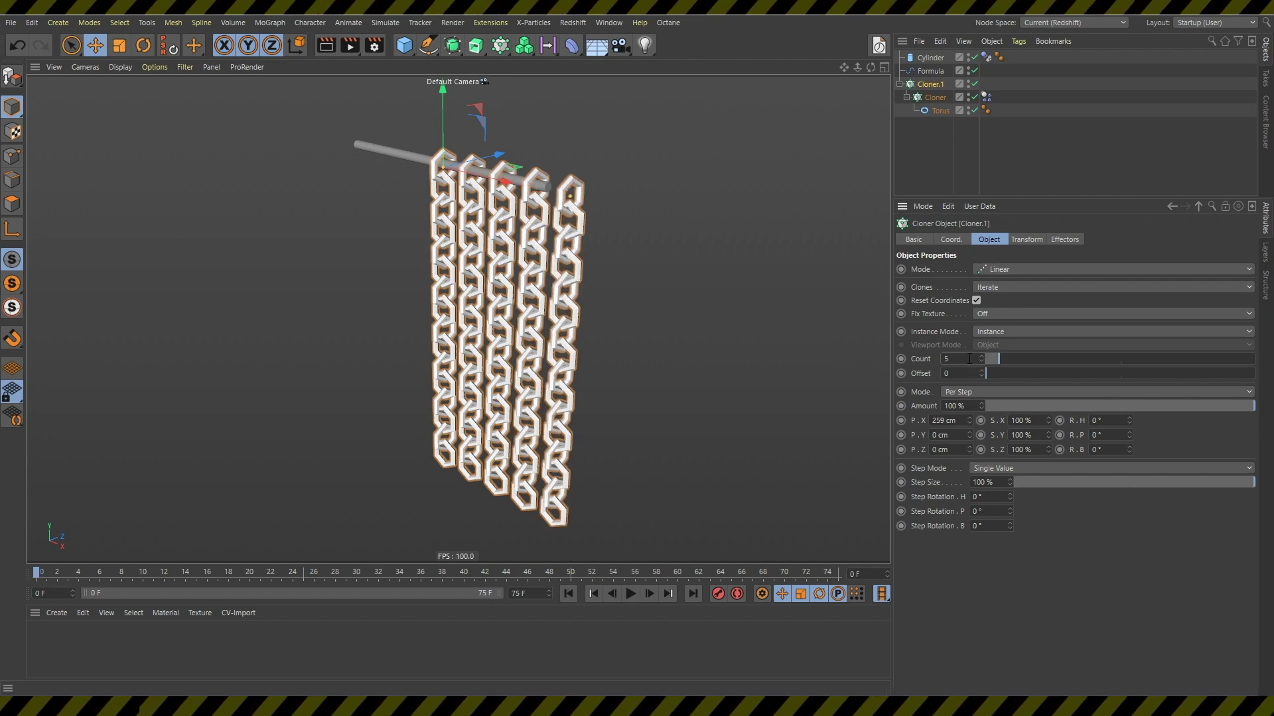
Move the Cylinder rod under the chain tops and play the simulation to check all five chains hang.
left_click(931, 59)
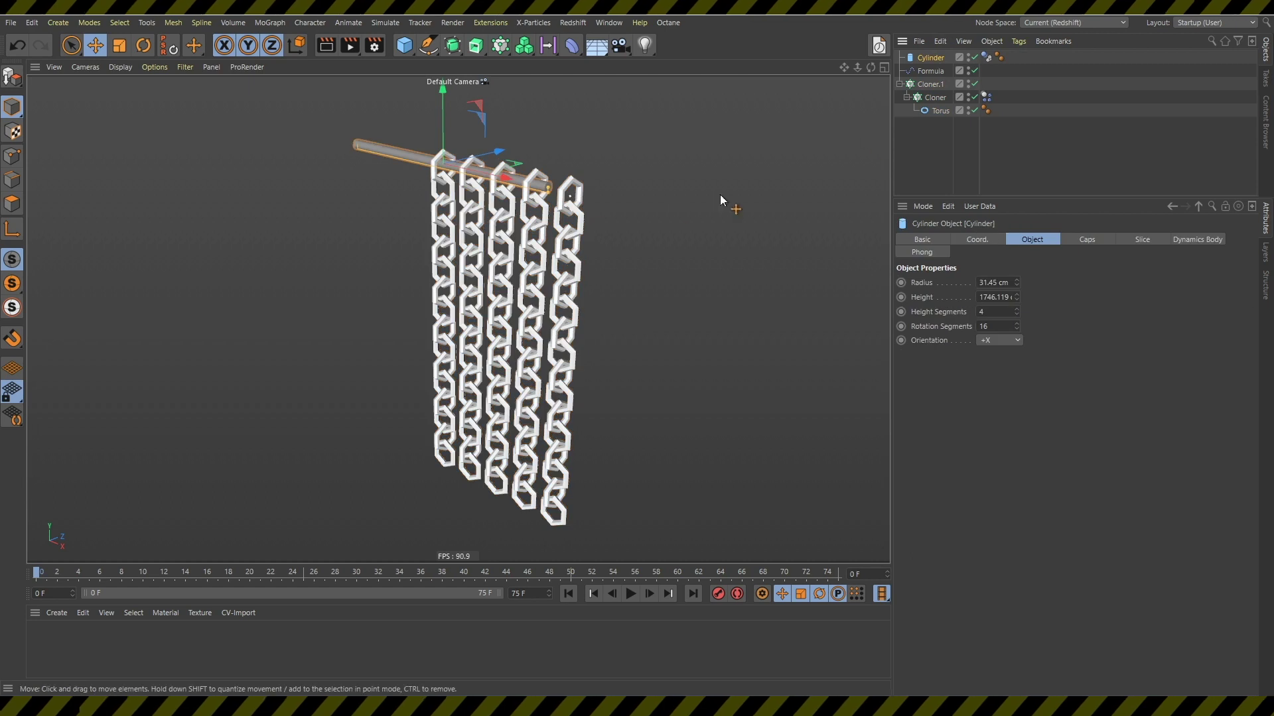
left_click_drag(512, 186, 561, 194)
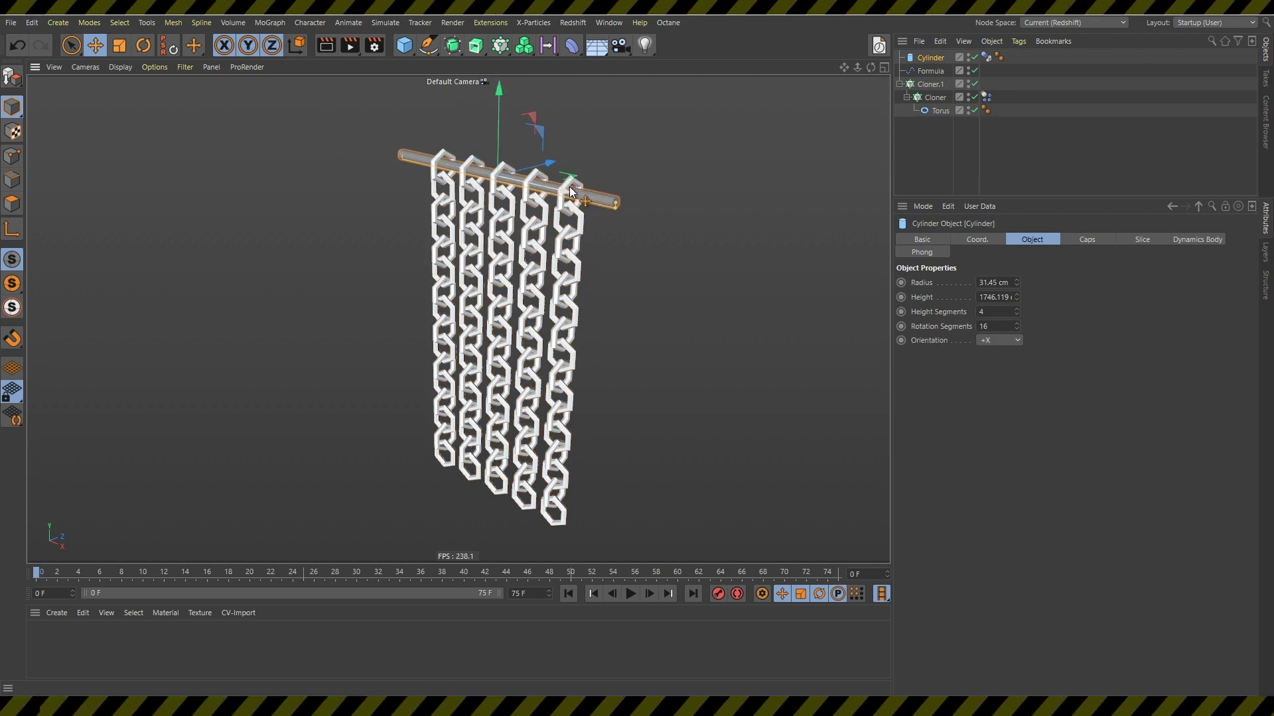
key("F8")
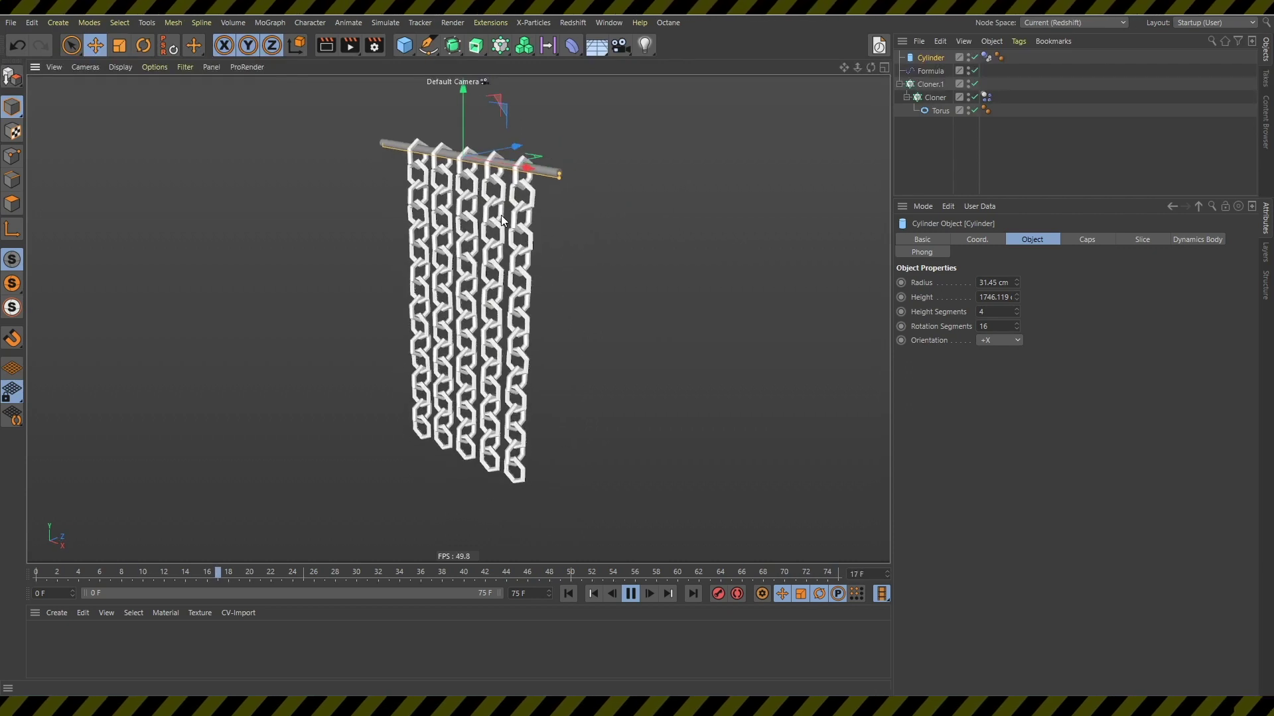
key("F8")
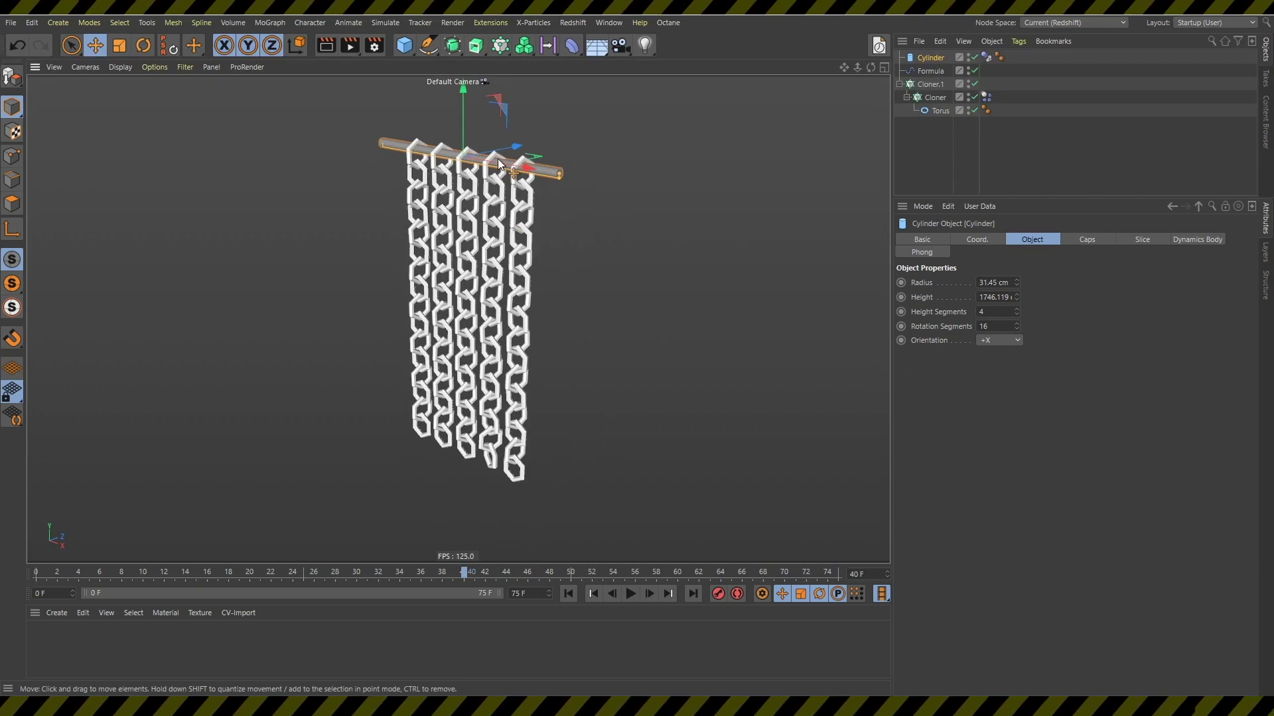
left_click_drag(498, 160, 566, 160, "alt")
key("F8")
key("F8")
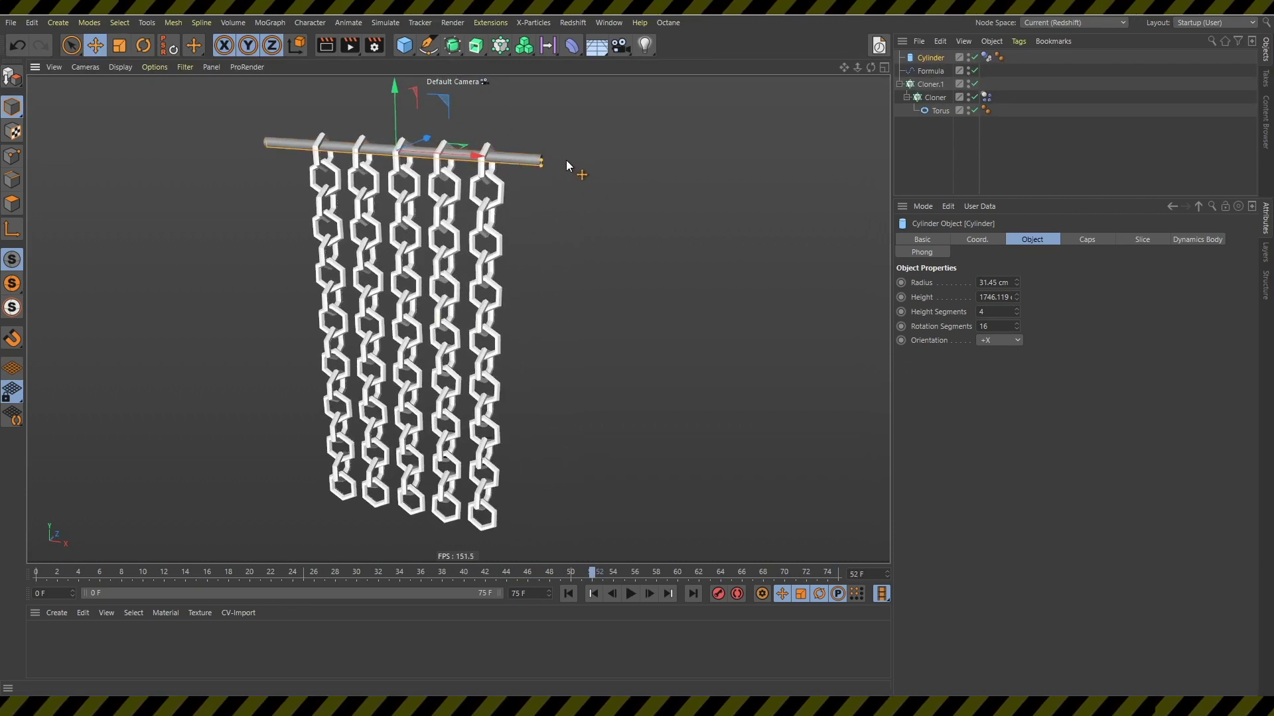
Rewind to frame 0 and extend the animation end frame to 750 F.
key("shift+f")
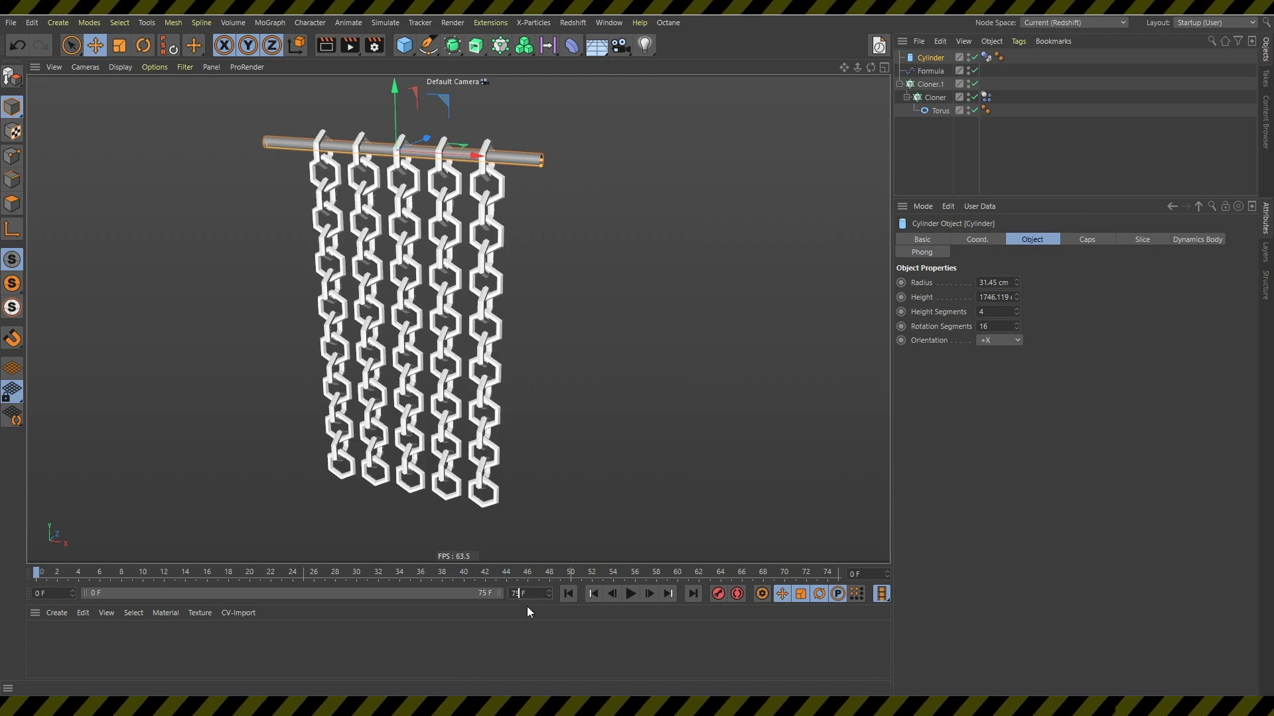
type("0")
key("Return")
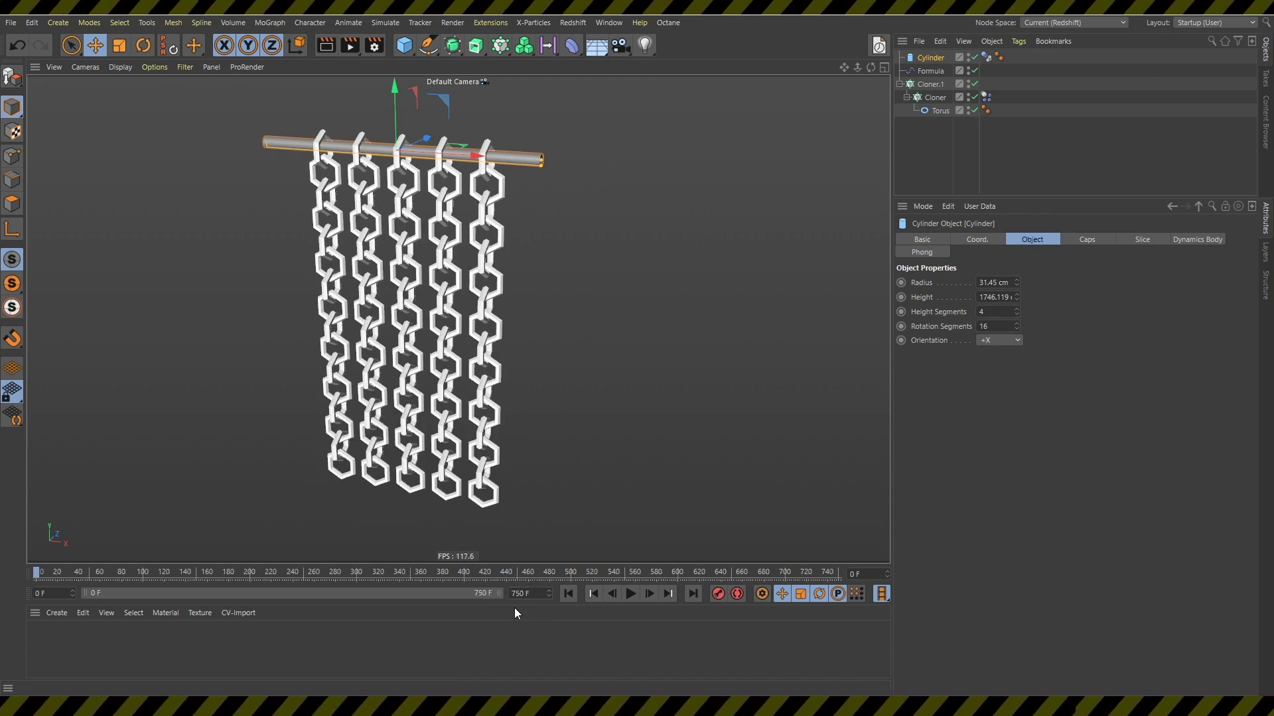
left_click(976, 140)
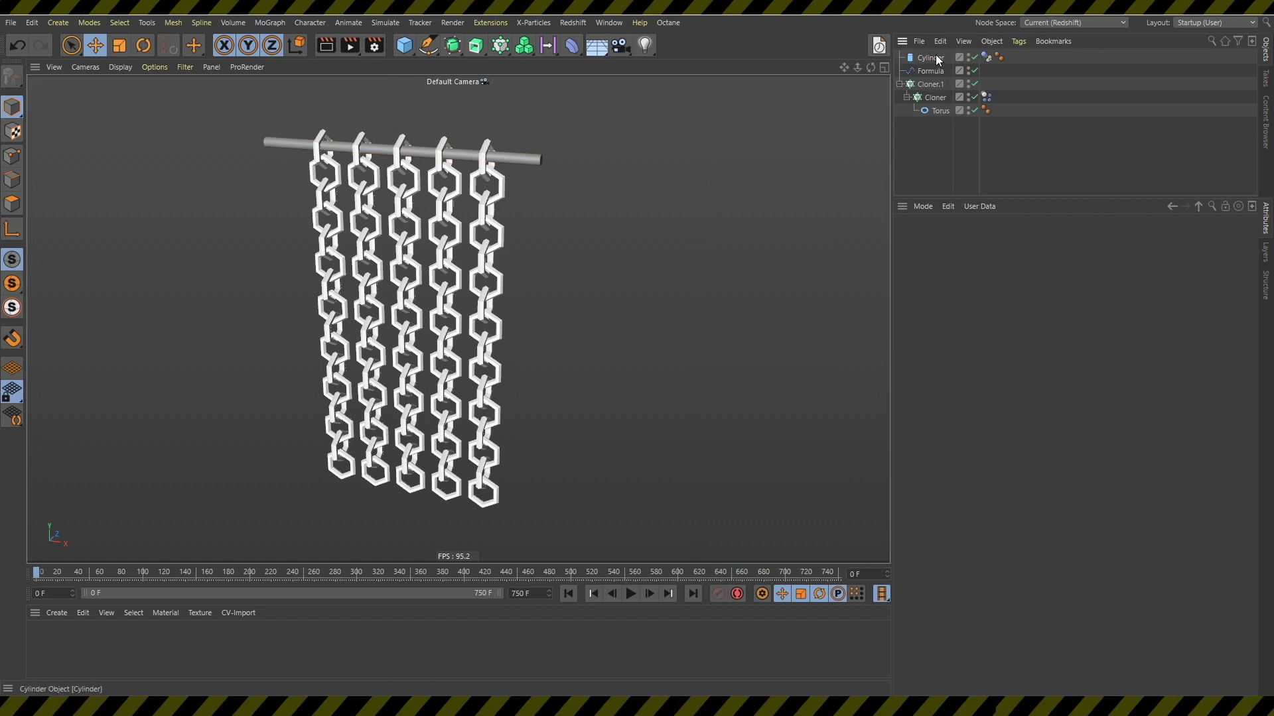
left_click(934, 59)
Add a Vibrate tag to the Cylinder via Commander and preview the playback.
key("shift+c")
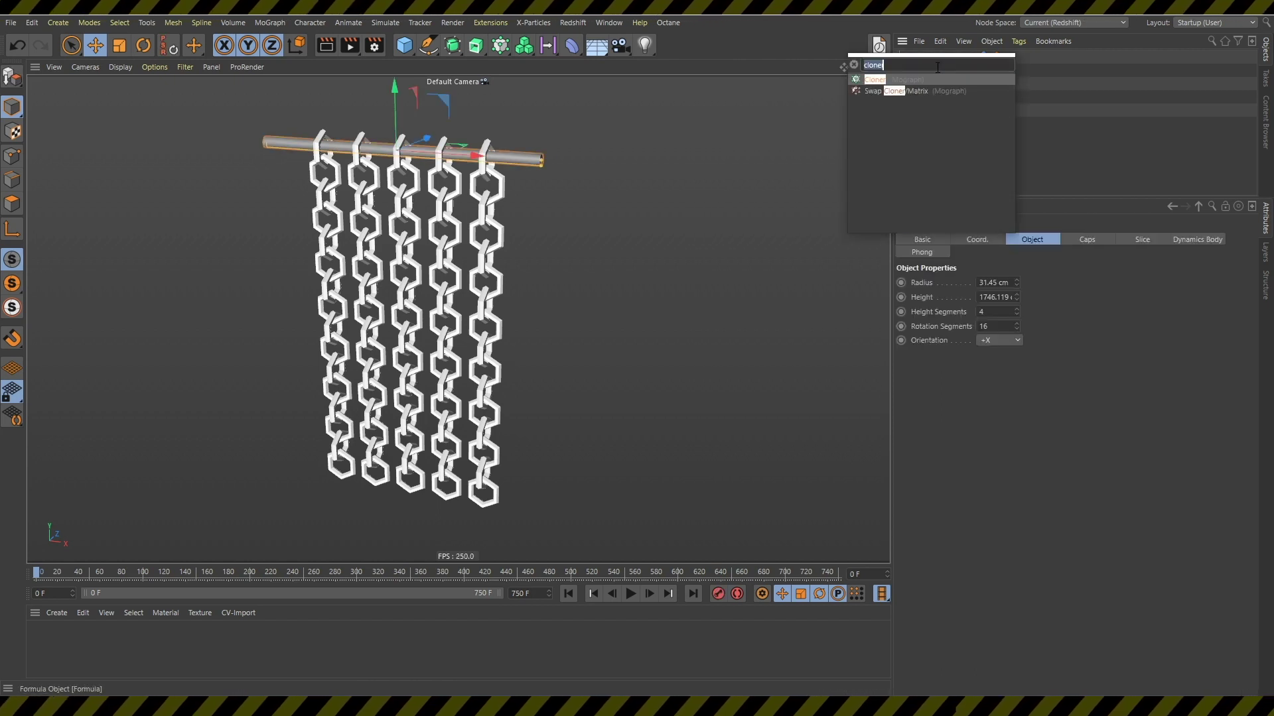
type("vibrate")
key("Return")
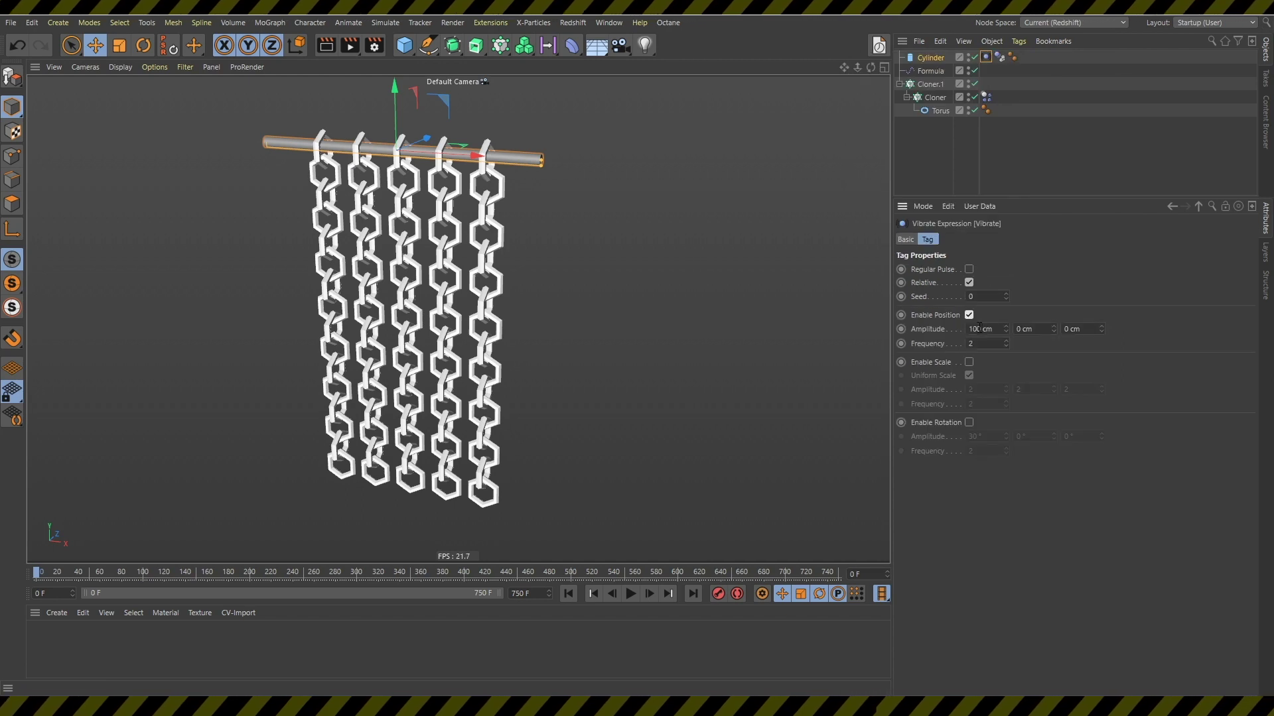
key("F8")
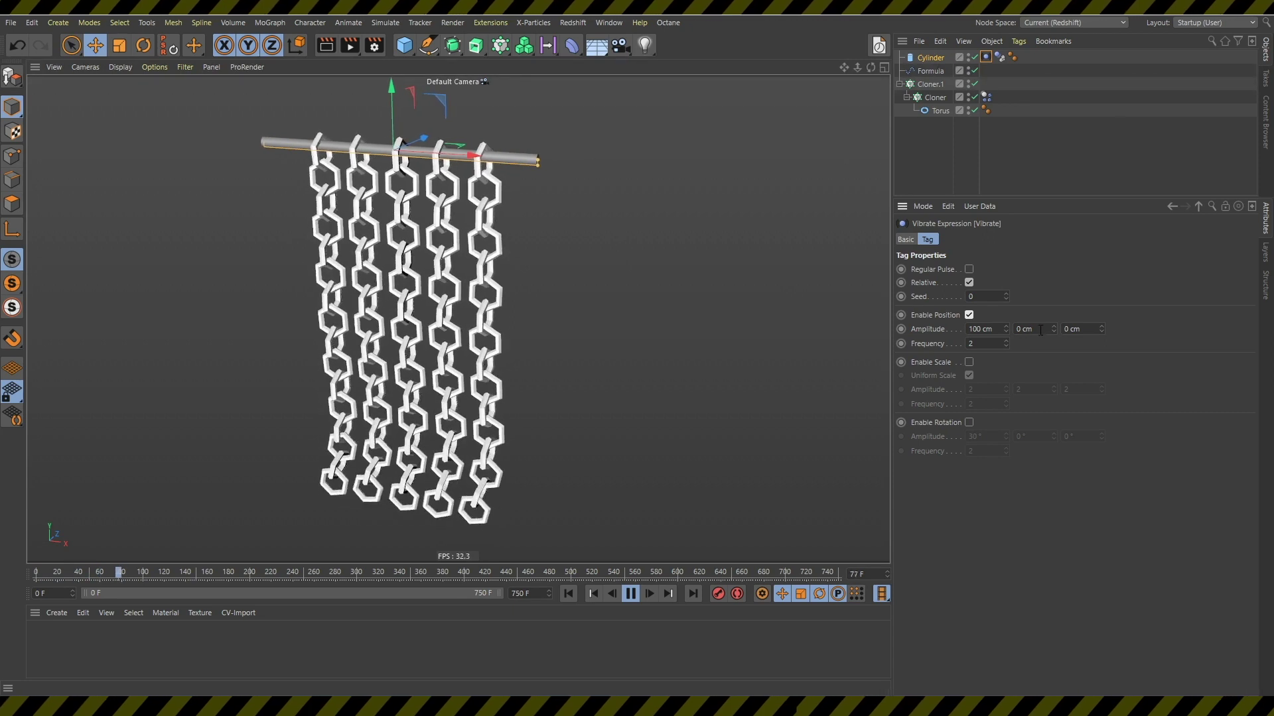
Set the Vibrate position amplitude to 100/27/43 cm and frequency to 1.
left_click_drag(1053, 329, 1101, 328)
double_click(973, 344)
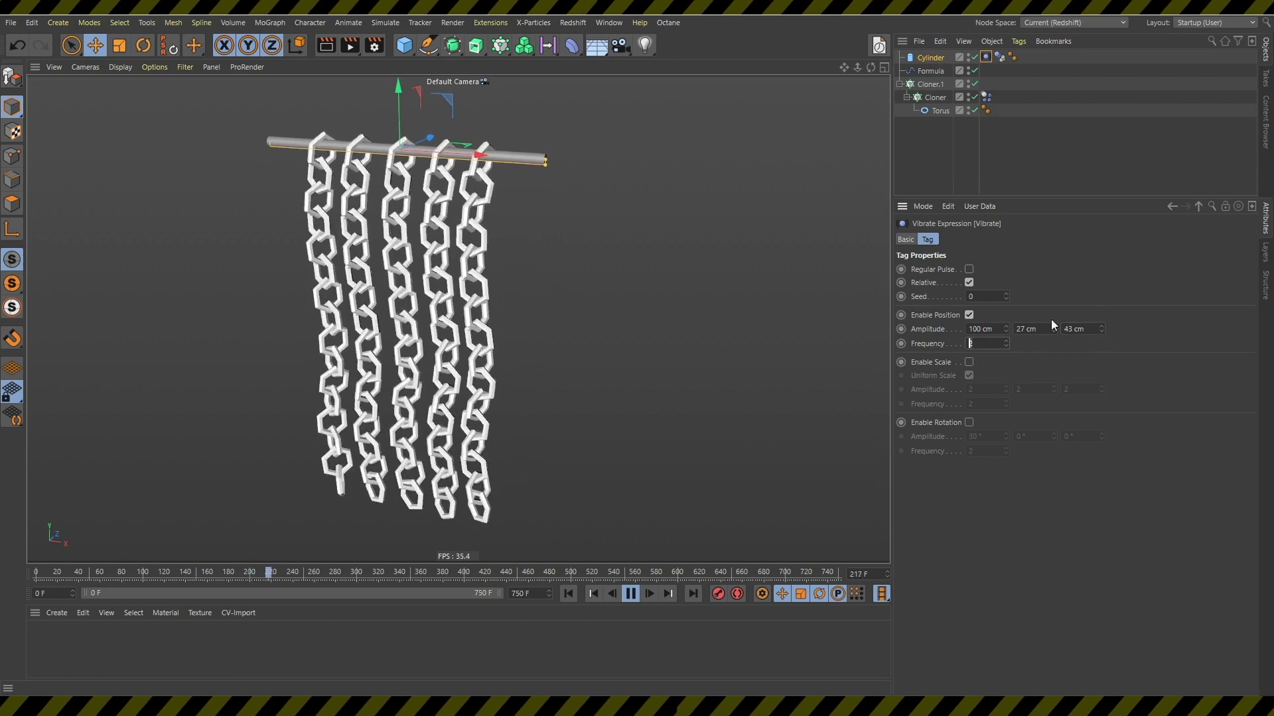
type("1")
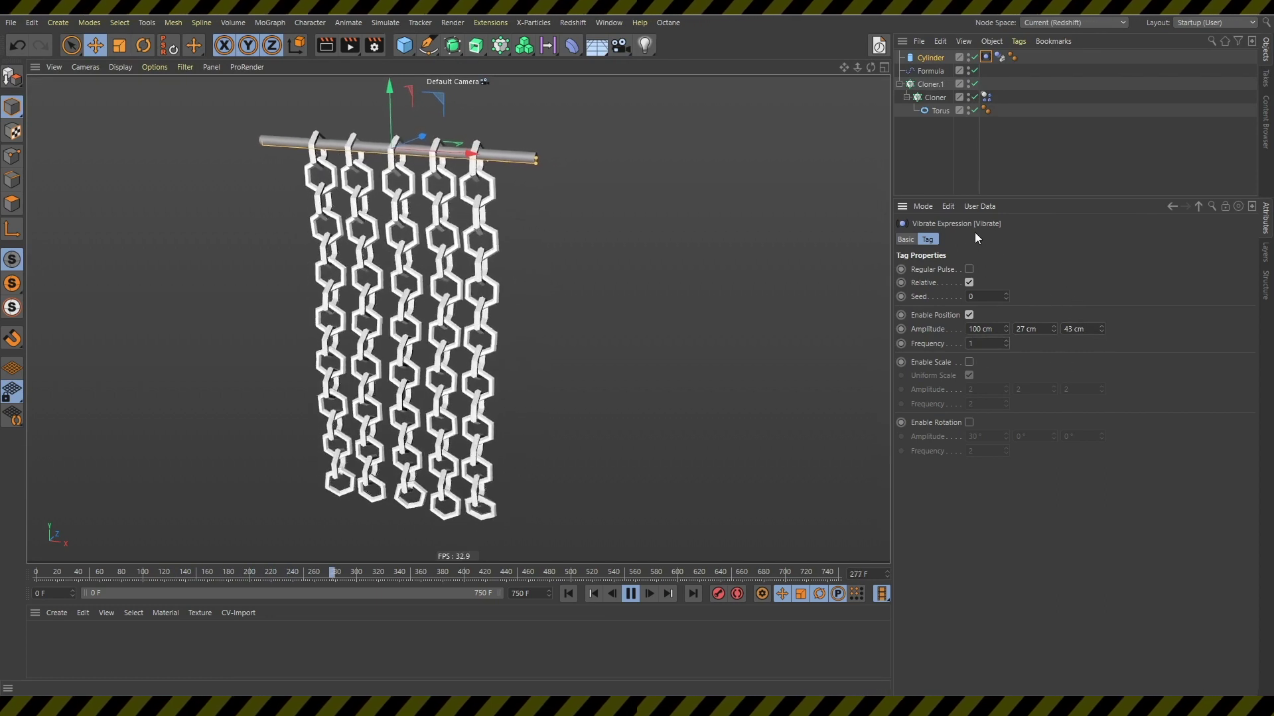